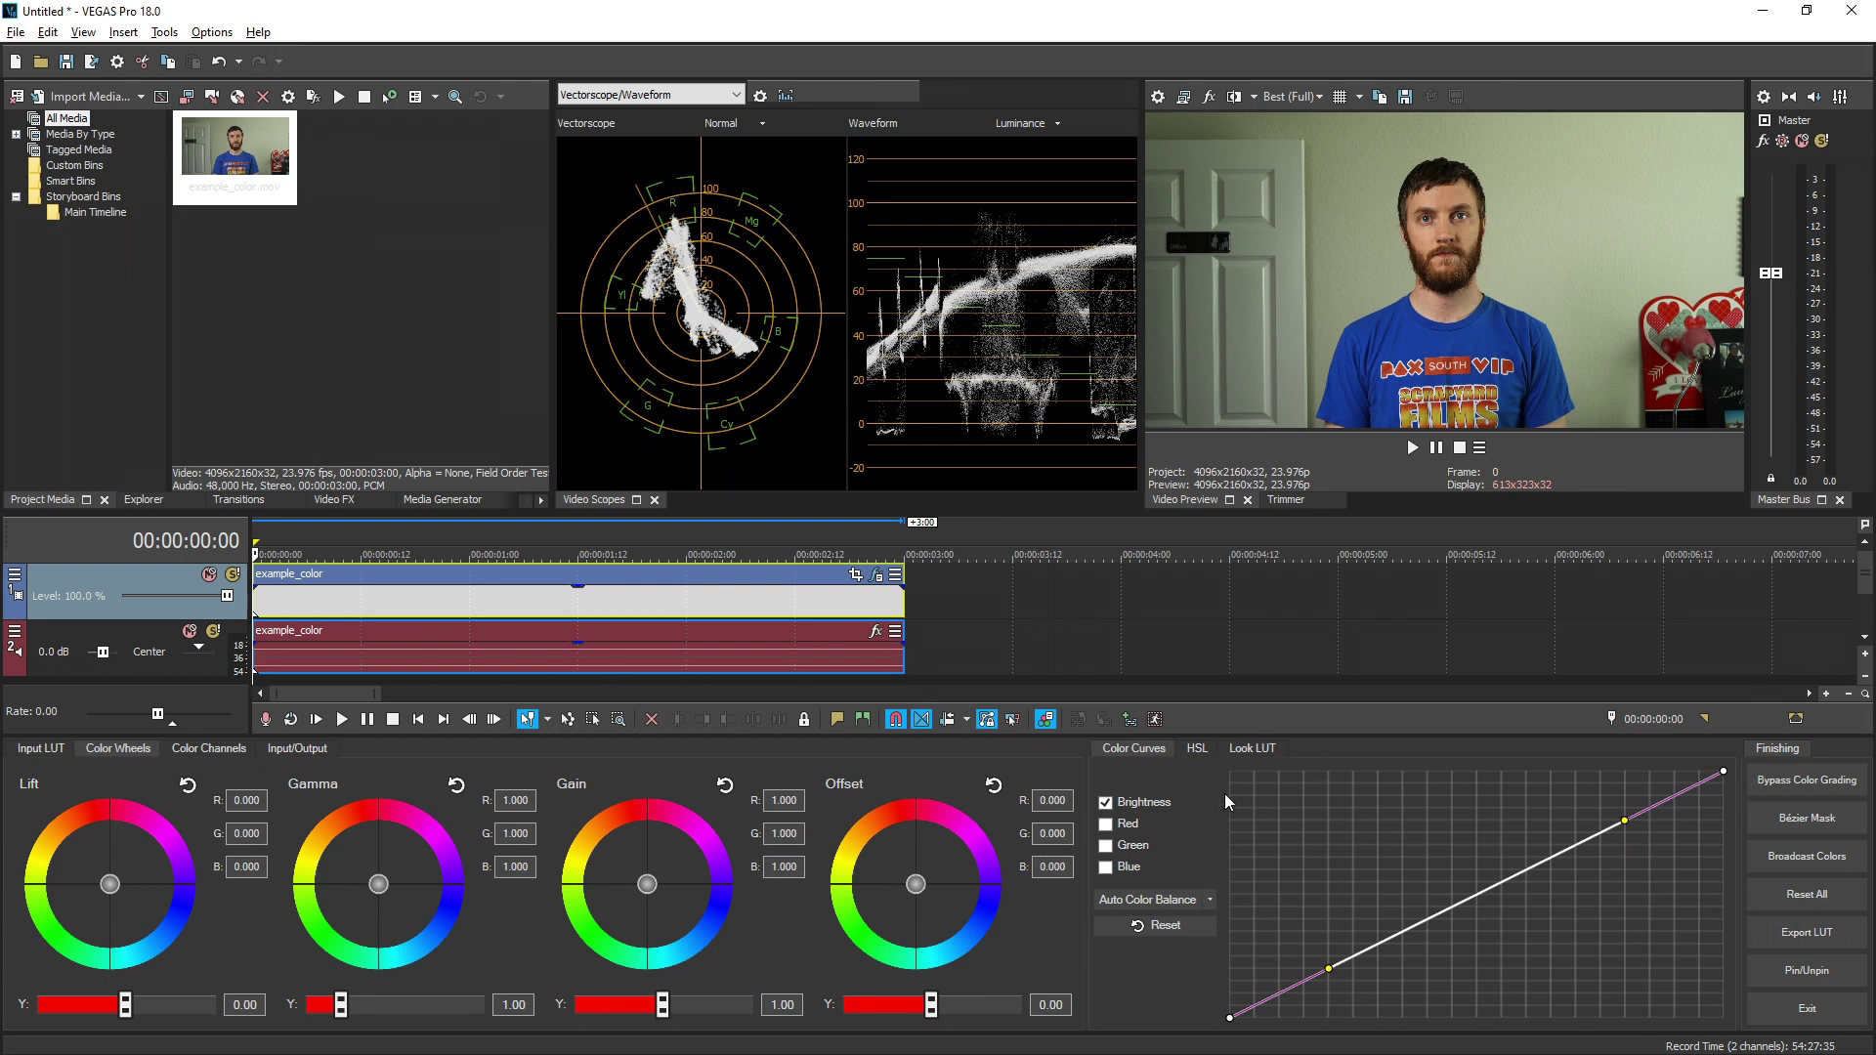
Browse the Input LUT, Color Wheels and Color Channels tabs, ending on Input/Output levels and exposure.
{"action": "left_click", "coordinate": [42, 748]}
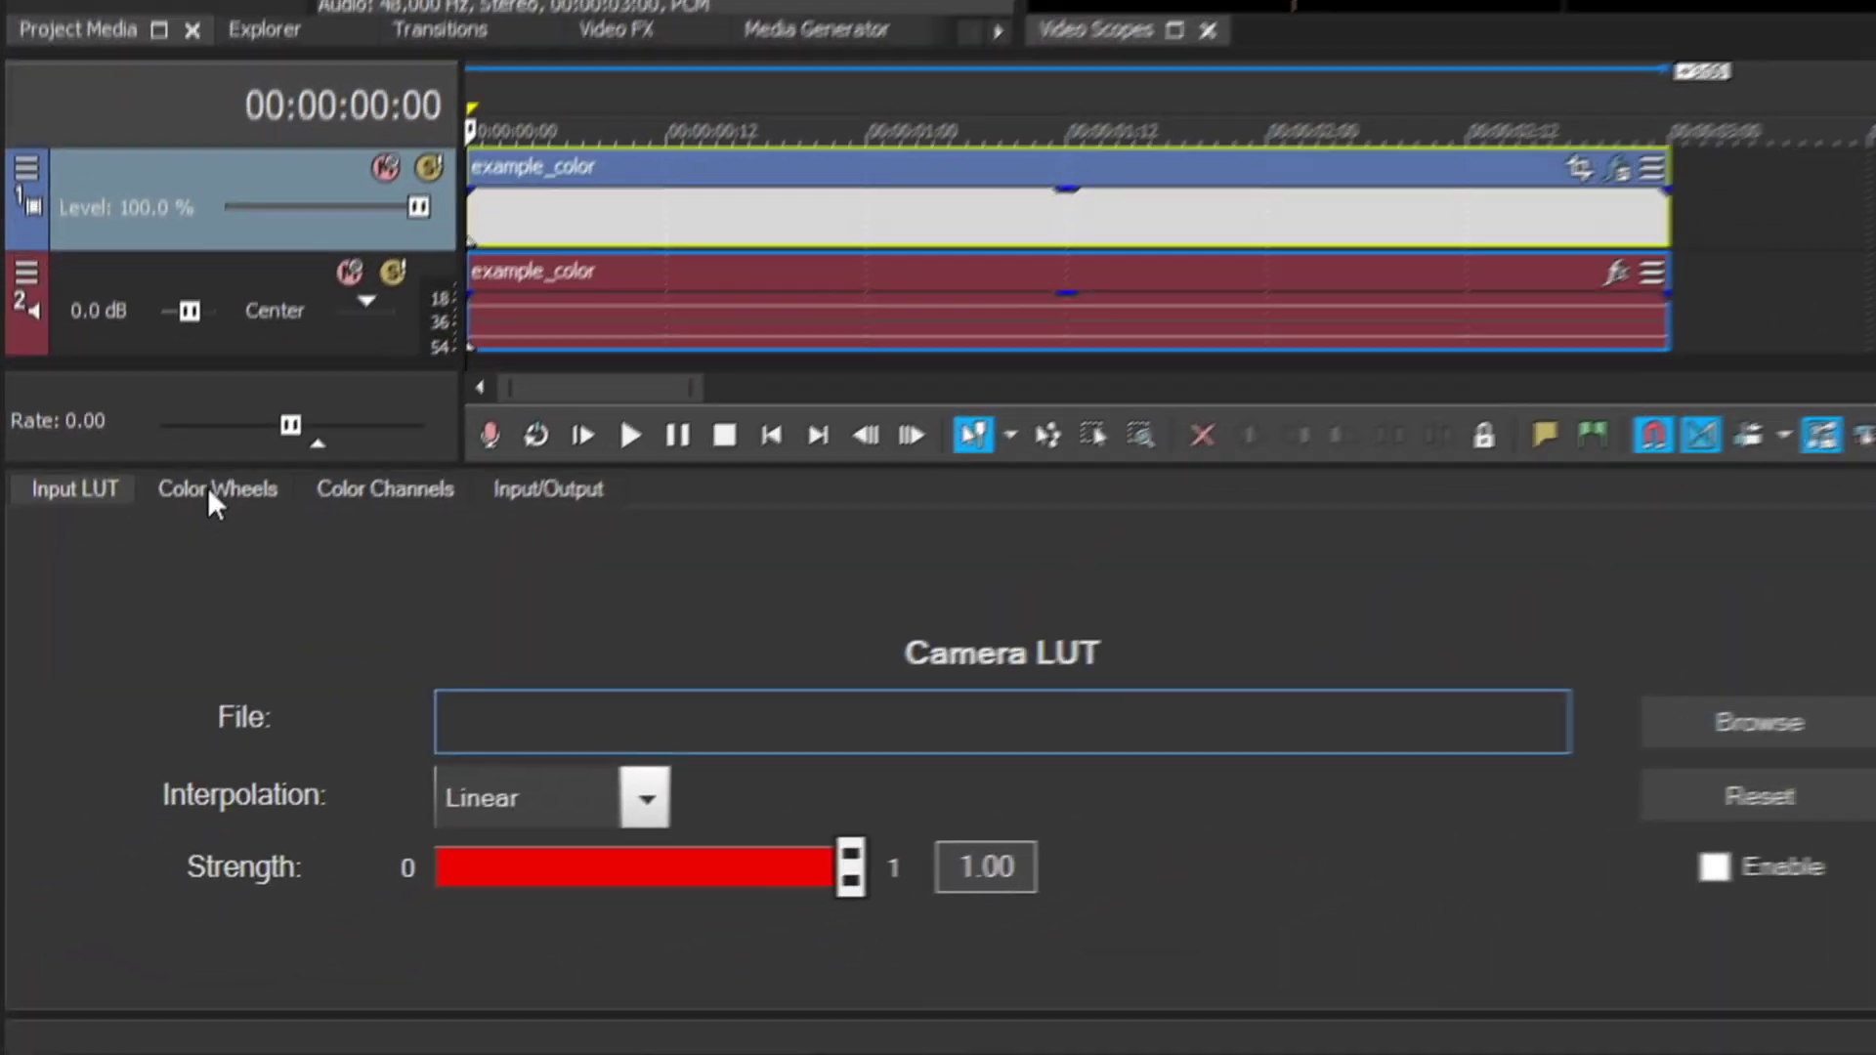
{"action": "left_click", "coordinate": [249, 486]}
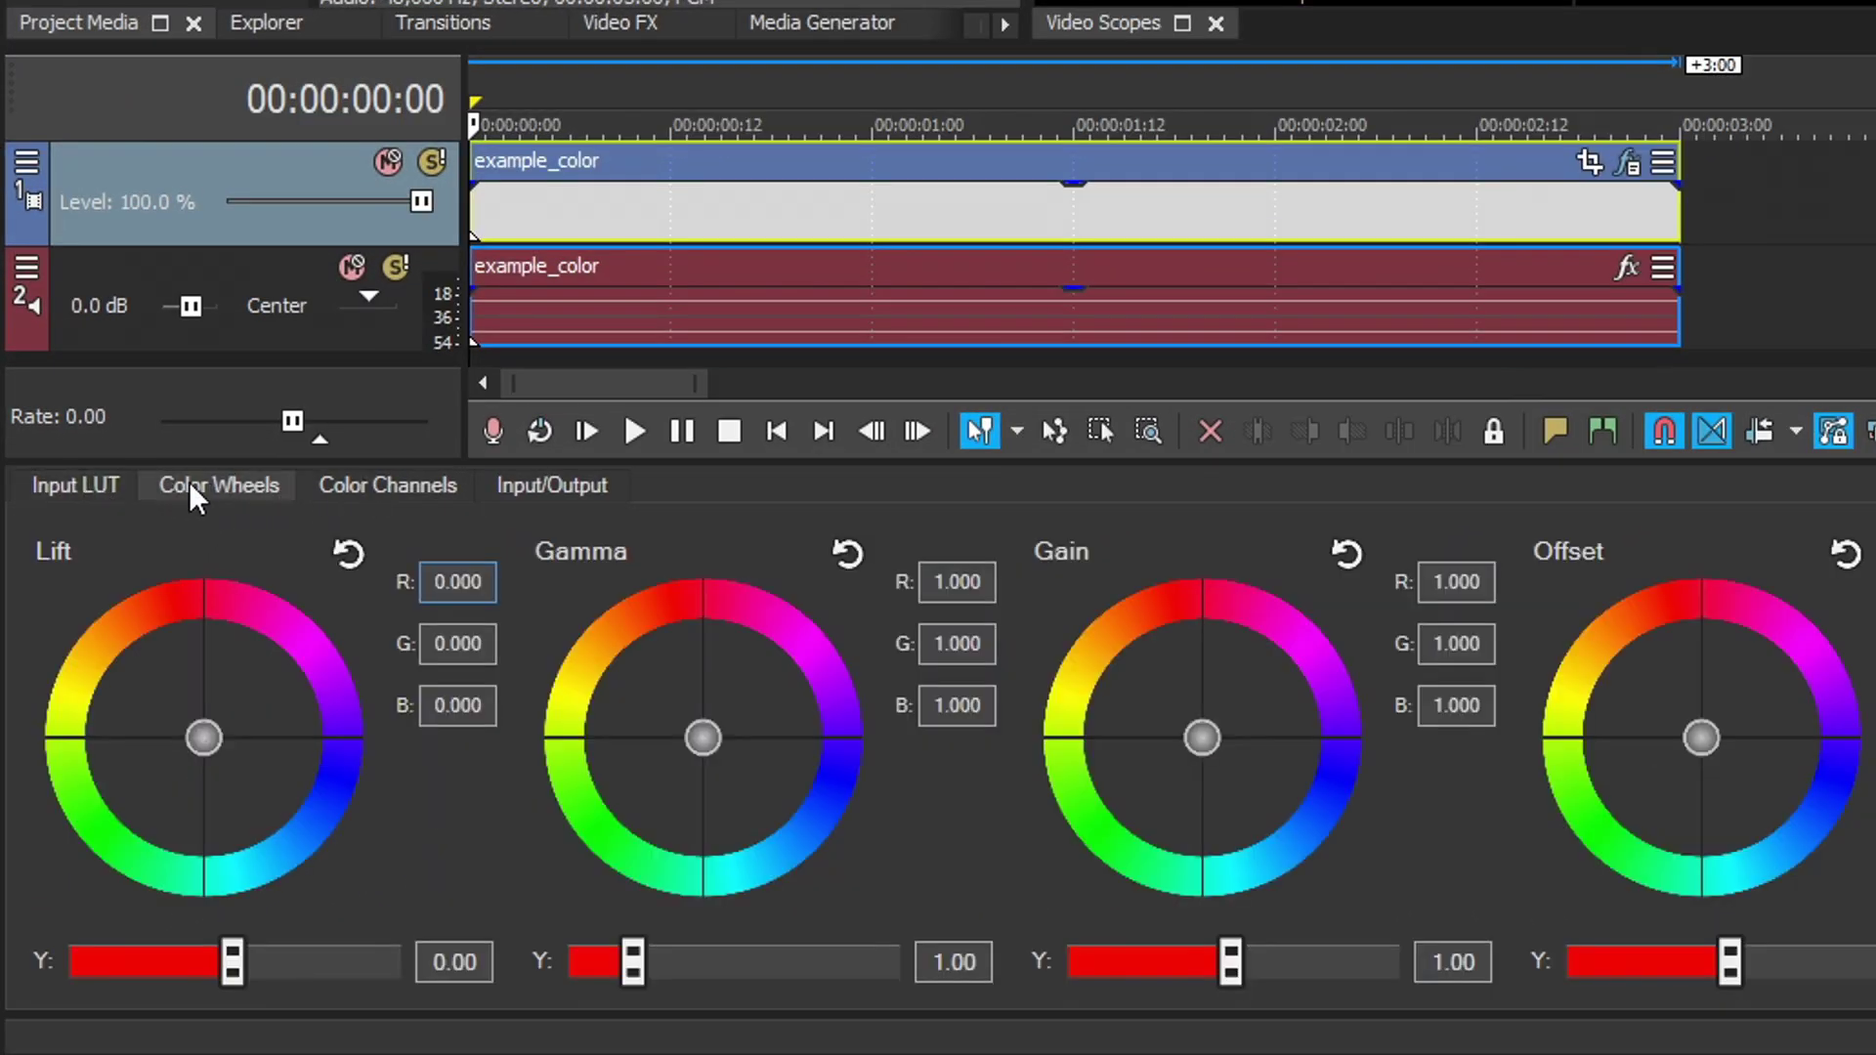
{"action": "left_click", "coordinate": [388, 489]}
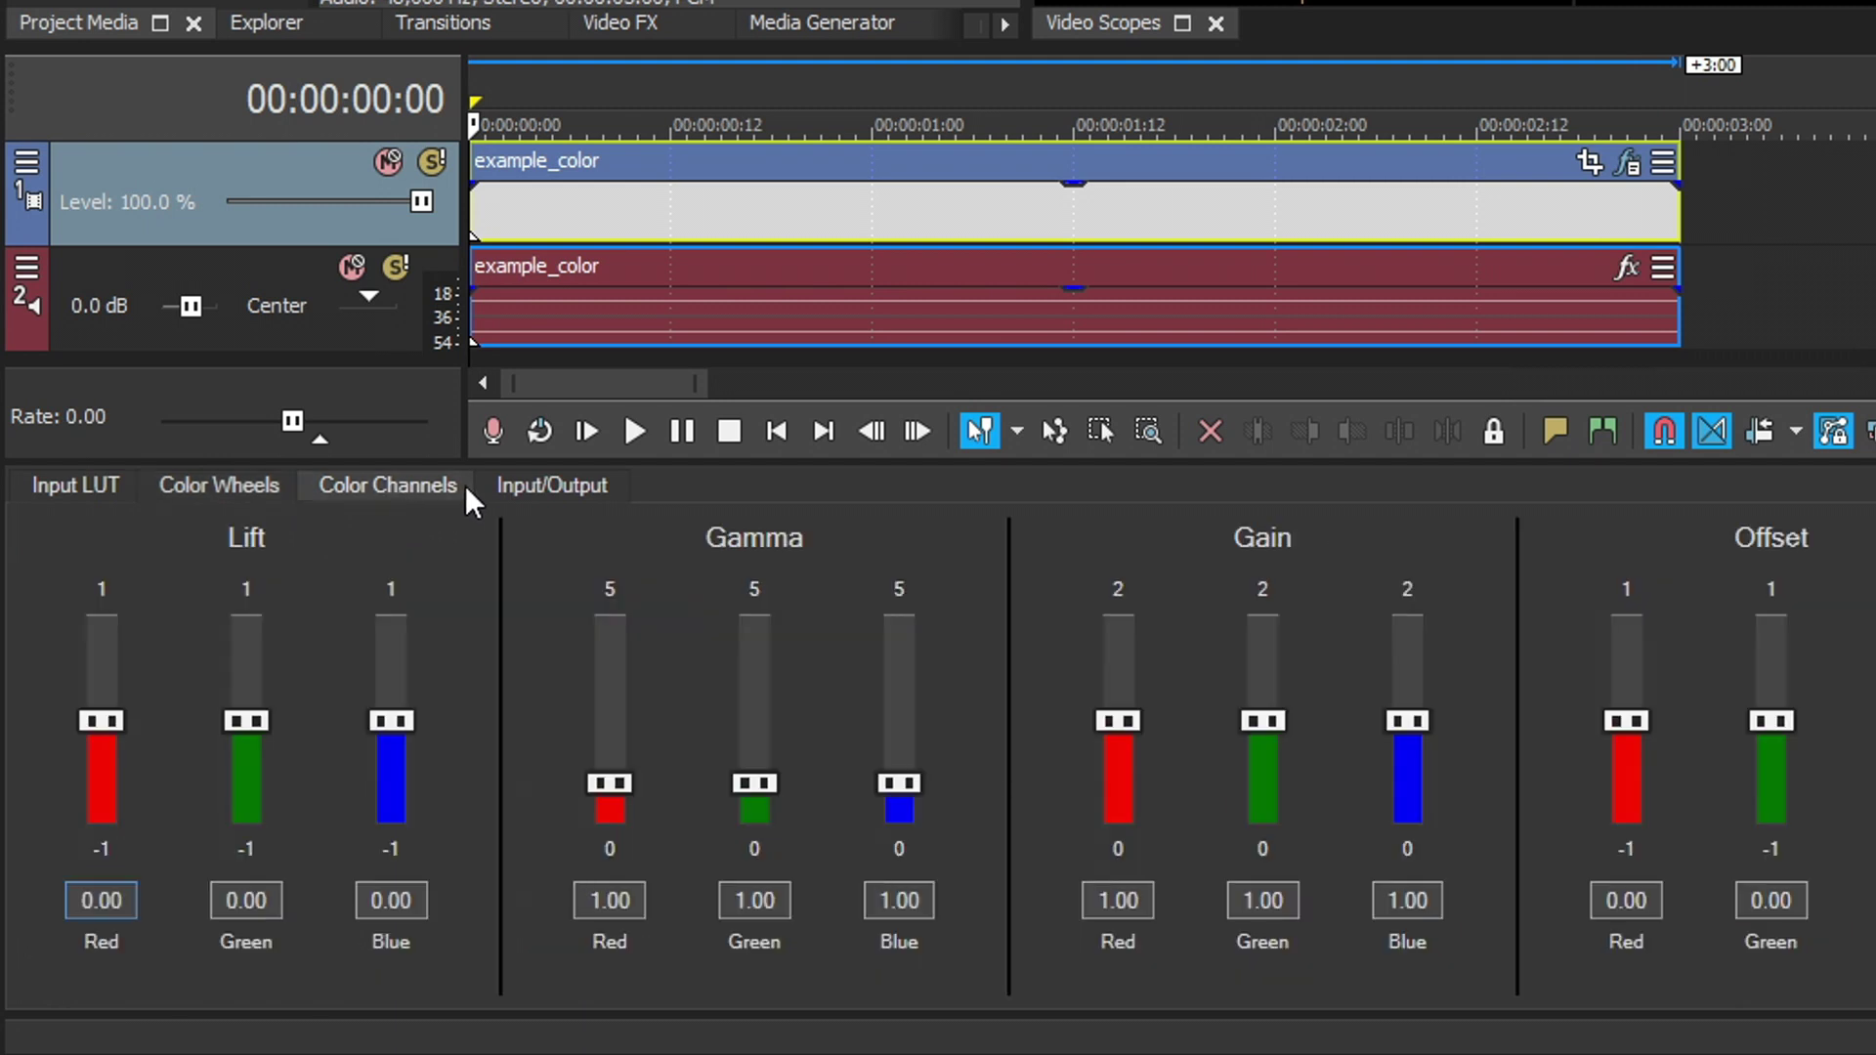
{"action": "left_click", "coordinate": [554, 485]}
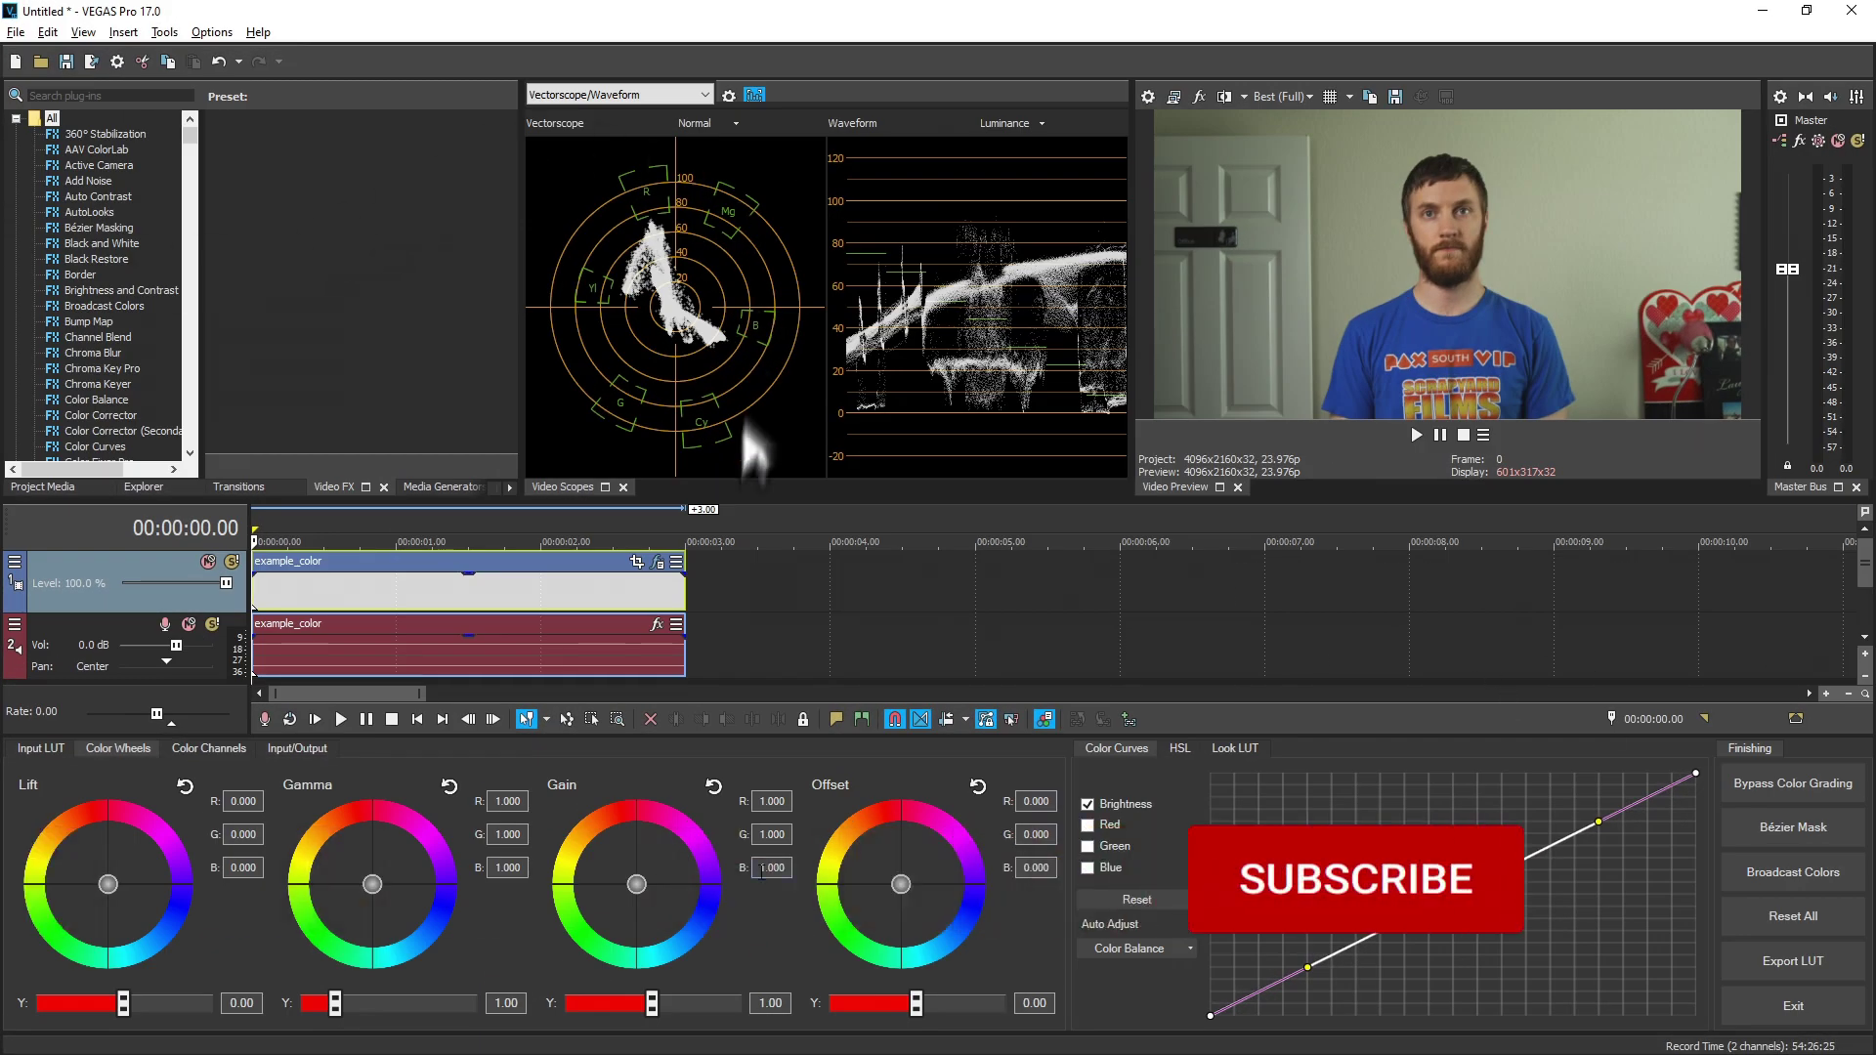
In Pro 17's Input/Output controls, drag Exposure to -1.67 to darken the clip.
{"action": "left_click", "coordinate": [296, 747]}
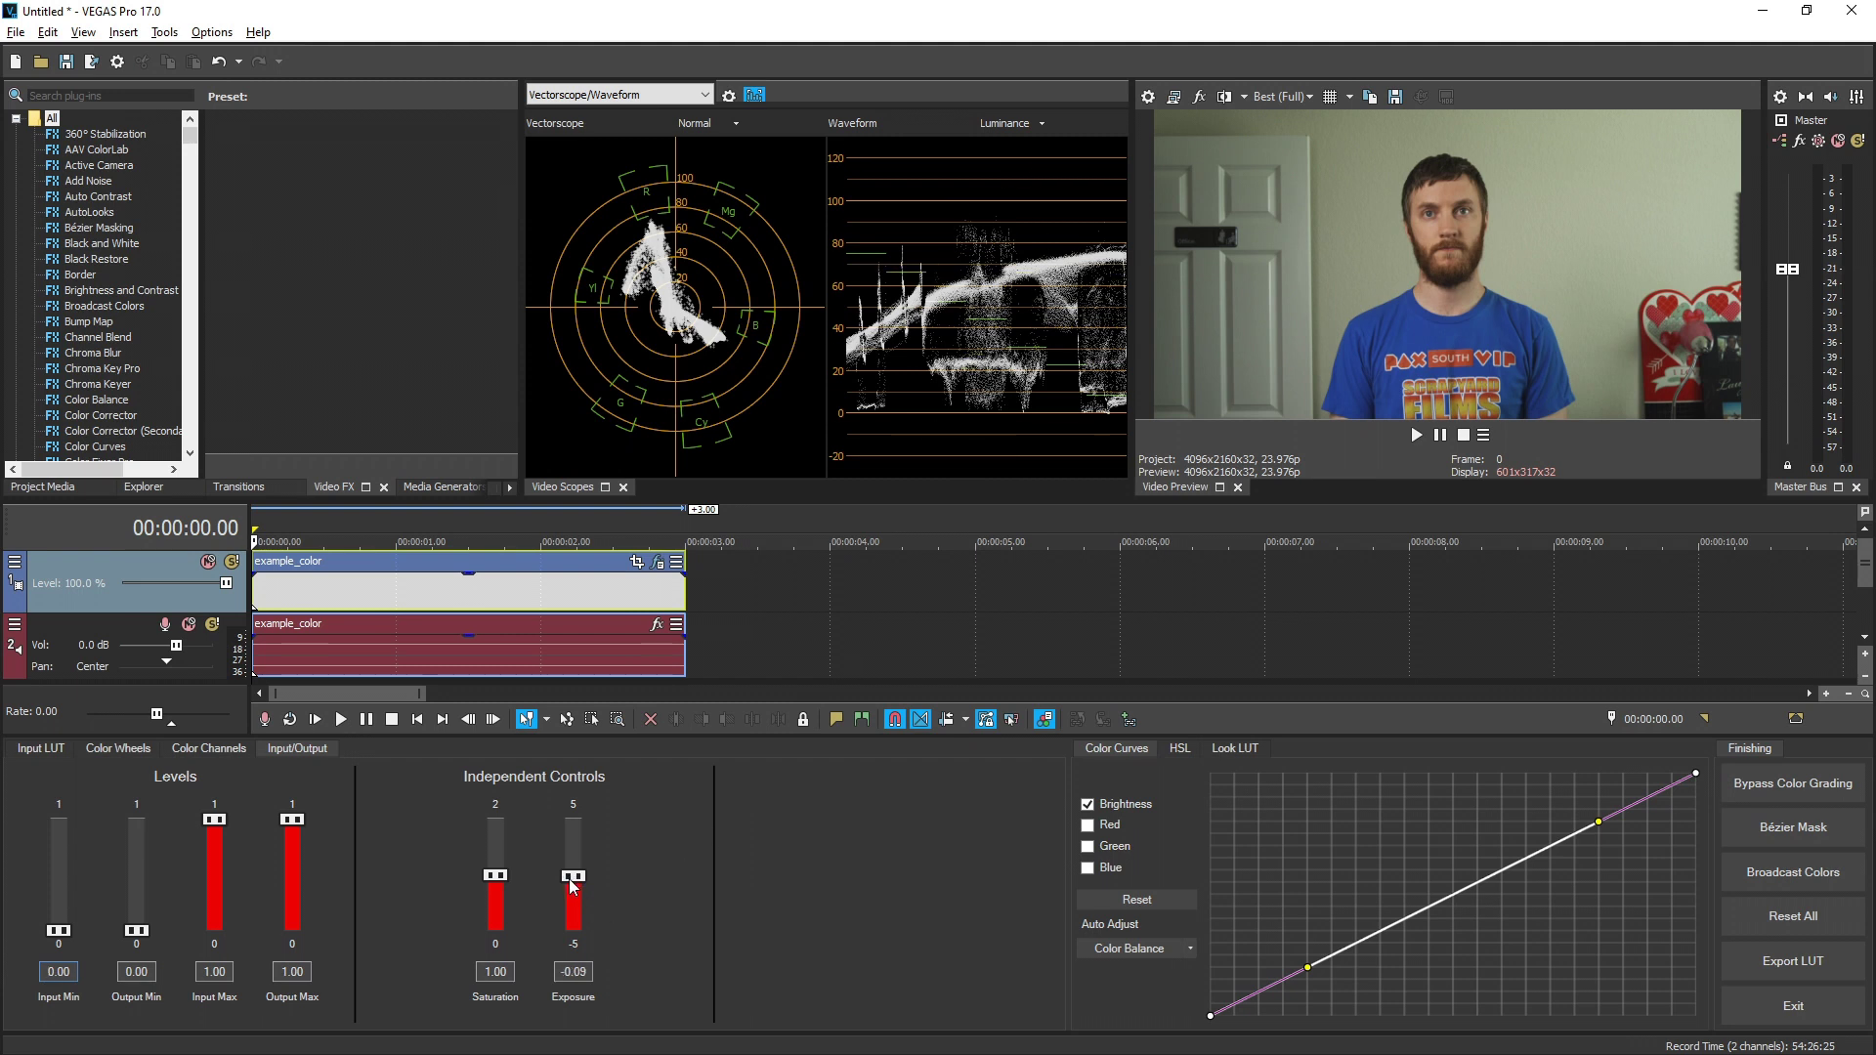
{"action": "mouse_move", "coordinate": [573, 886]}
{"action": "left_mouse_down"}
{"action": "mouse_move", "coordinate": [567, 904]}
{"action": "mouse_move", "coordinate": [559, 868]}
{"action": "left_mouse_up"}
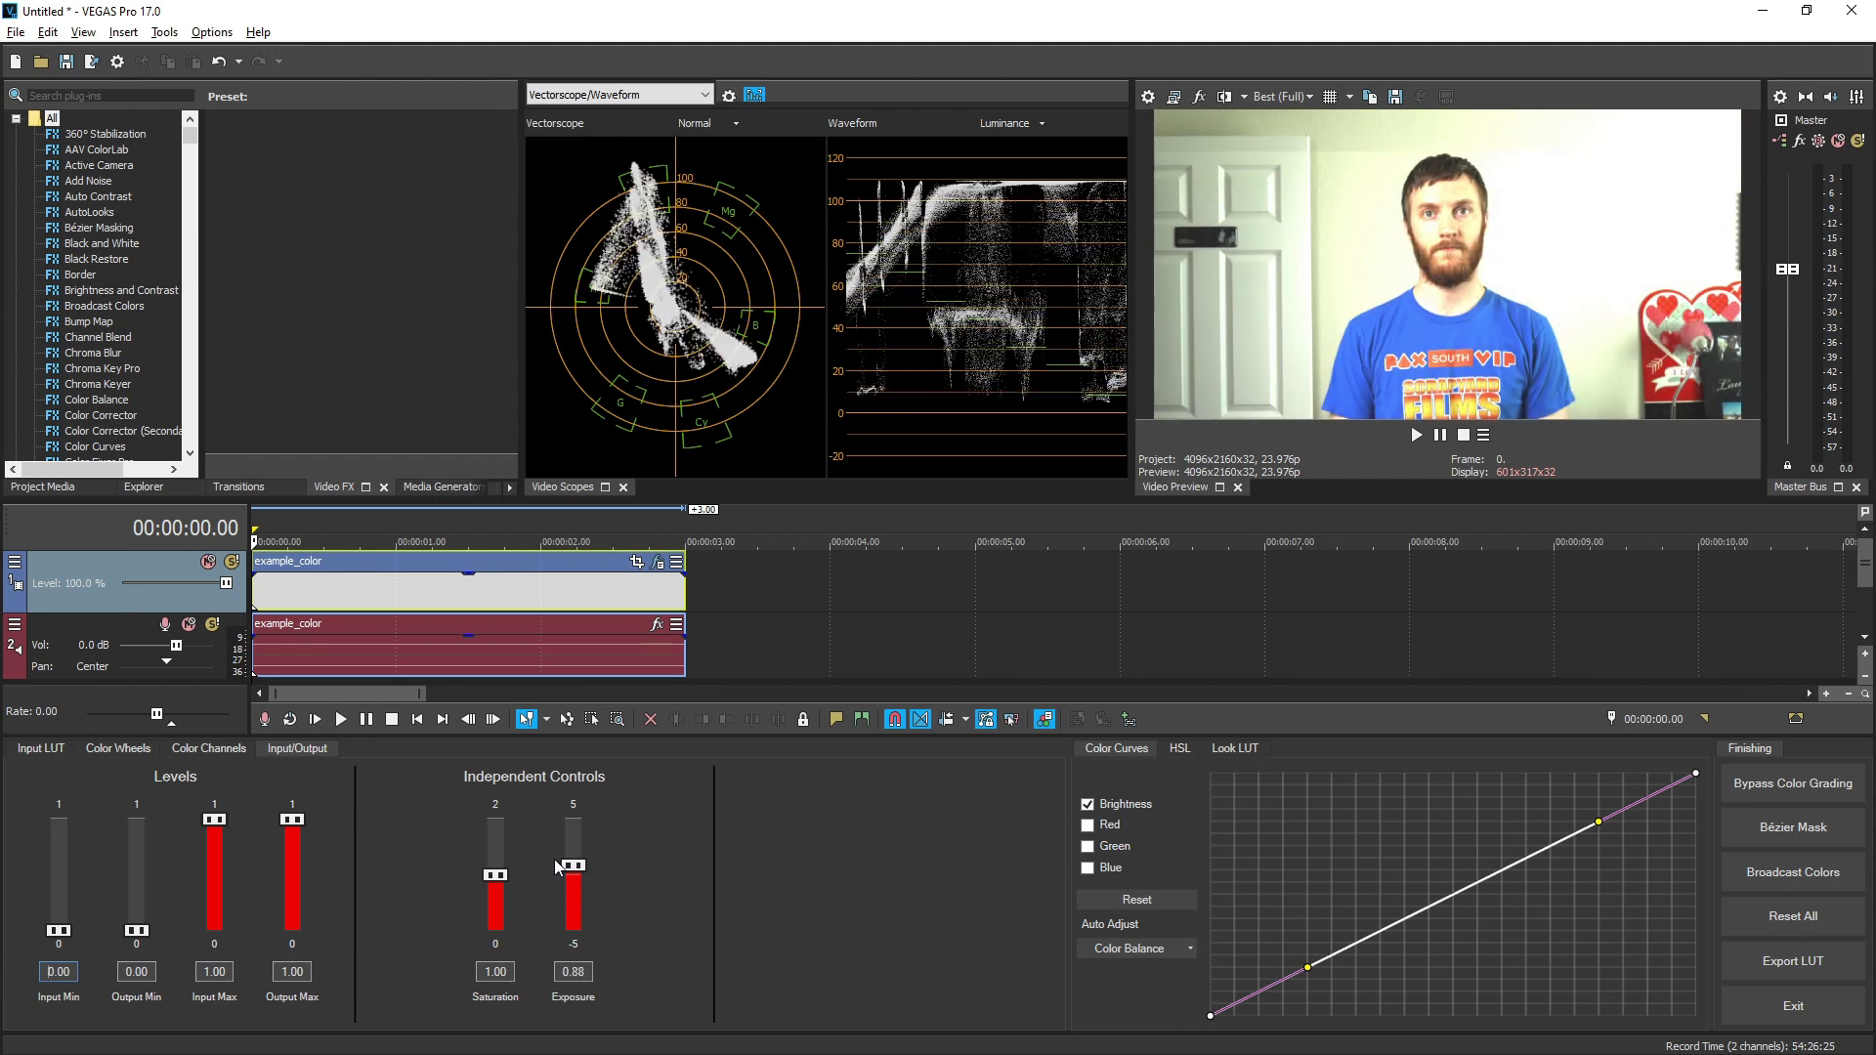
{"action": "left_click_drag", "start_coordinate": [558, 868], "coordinate": [559, 896]}
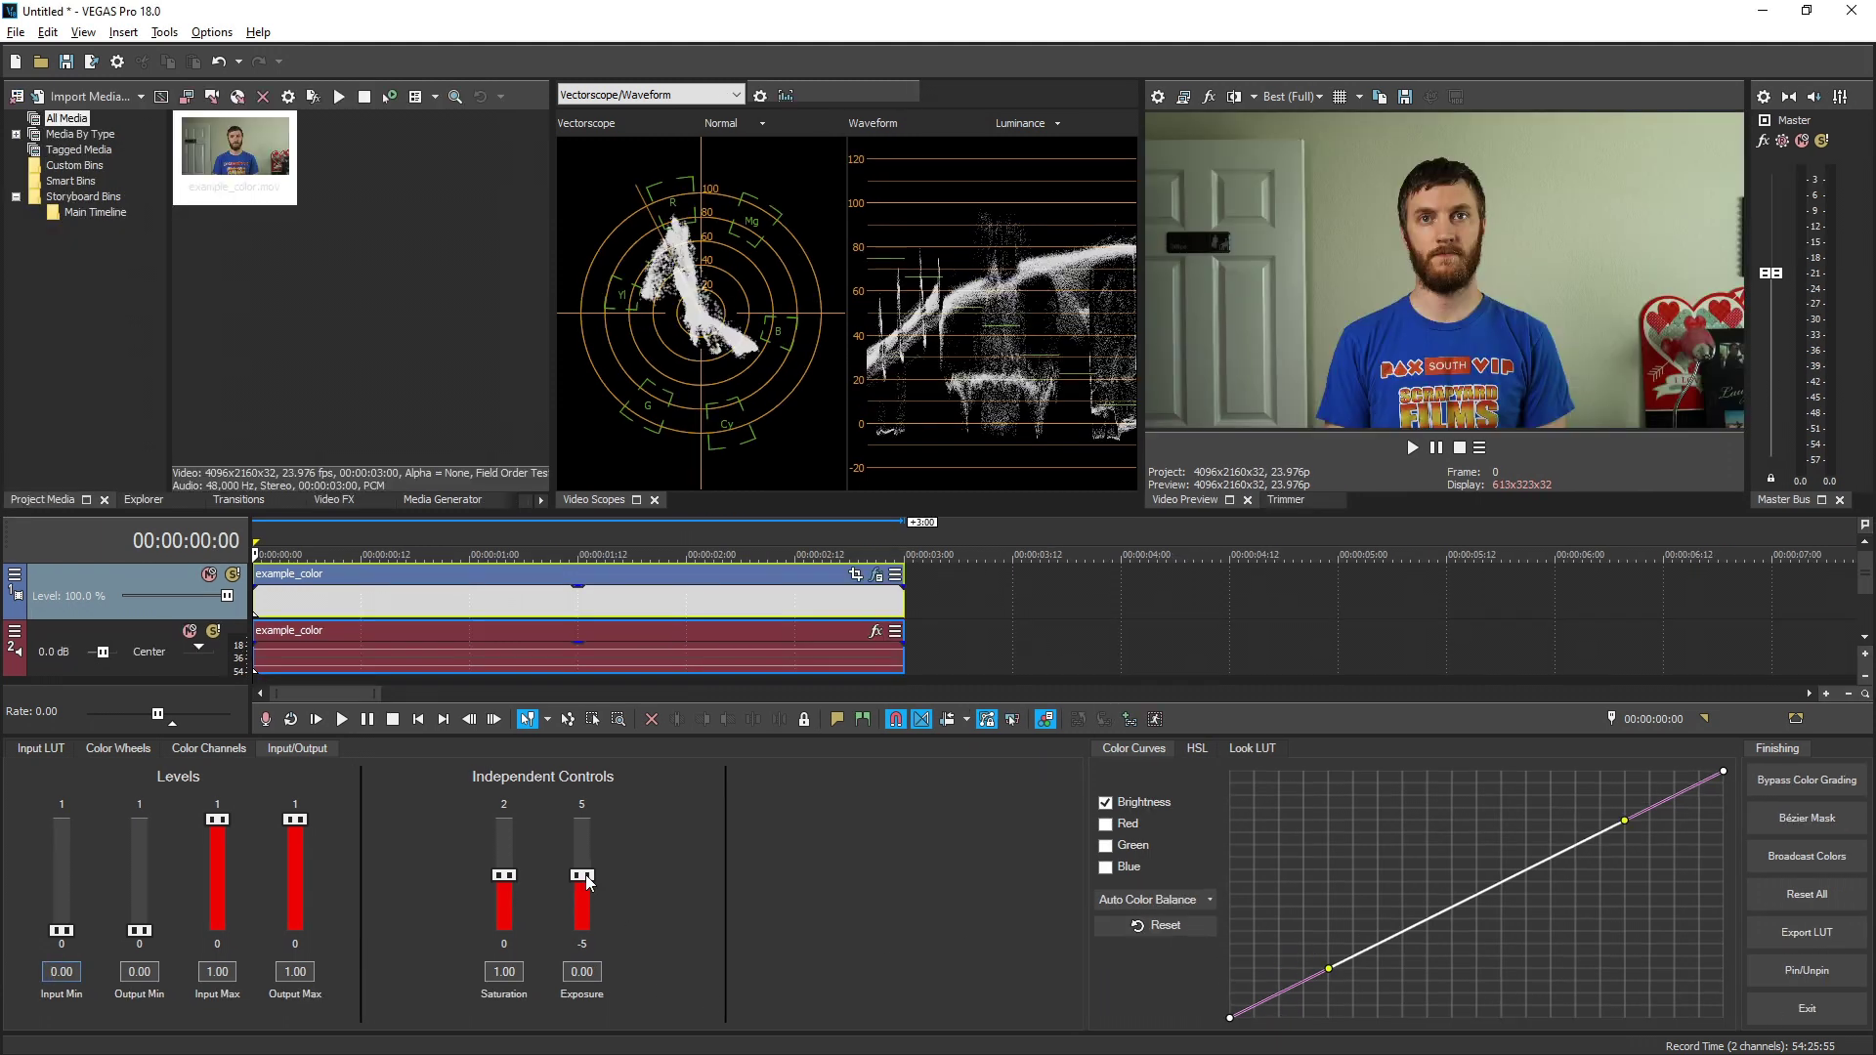
Sweep the Pro 18 Exposure slider down, up and back to zero, then settle it at 0.09.
{"action": "left_click_drag", "start_coordinate": [586, 882], "coordinate": [582, 909]}
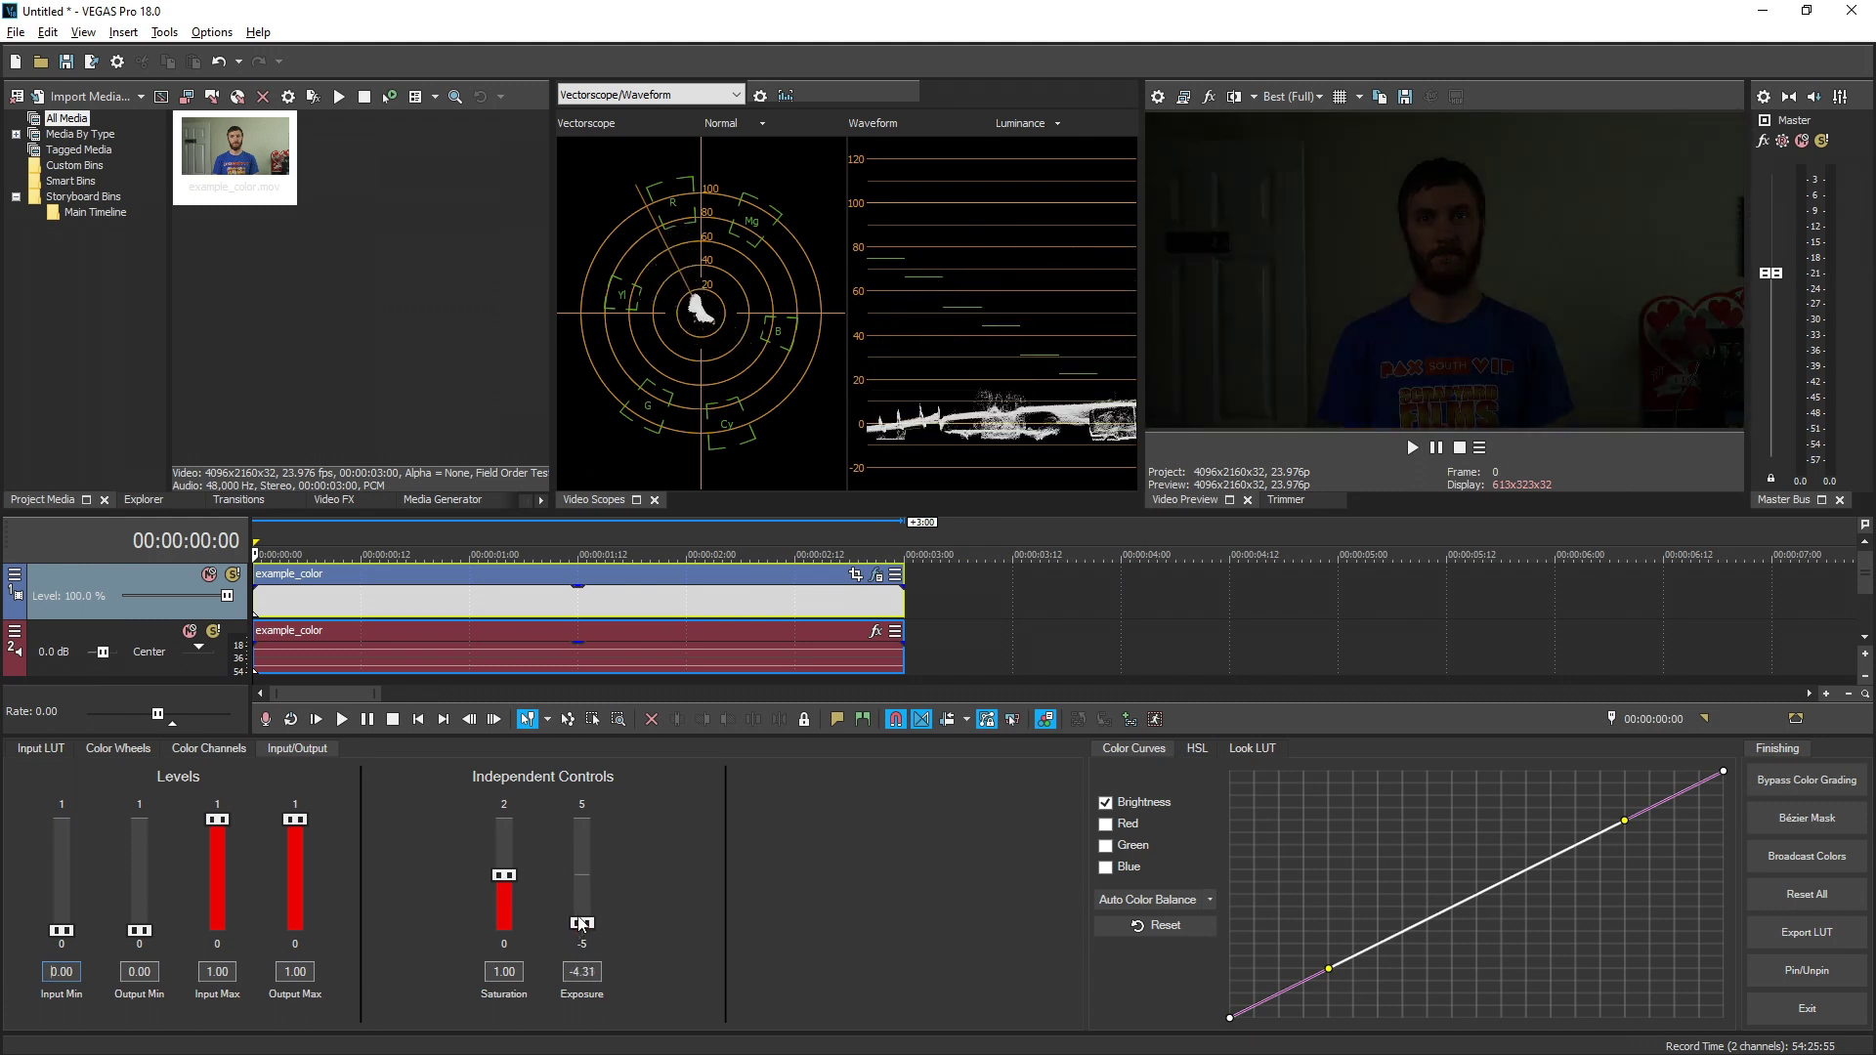
{"action": "left_click_drag", "start_coordinate": [581, 908], "coordinate": [582, 861]}
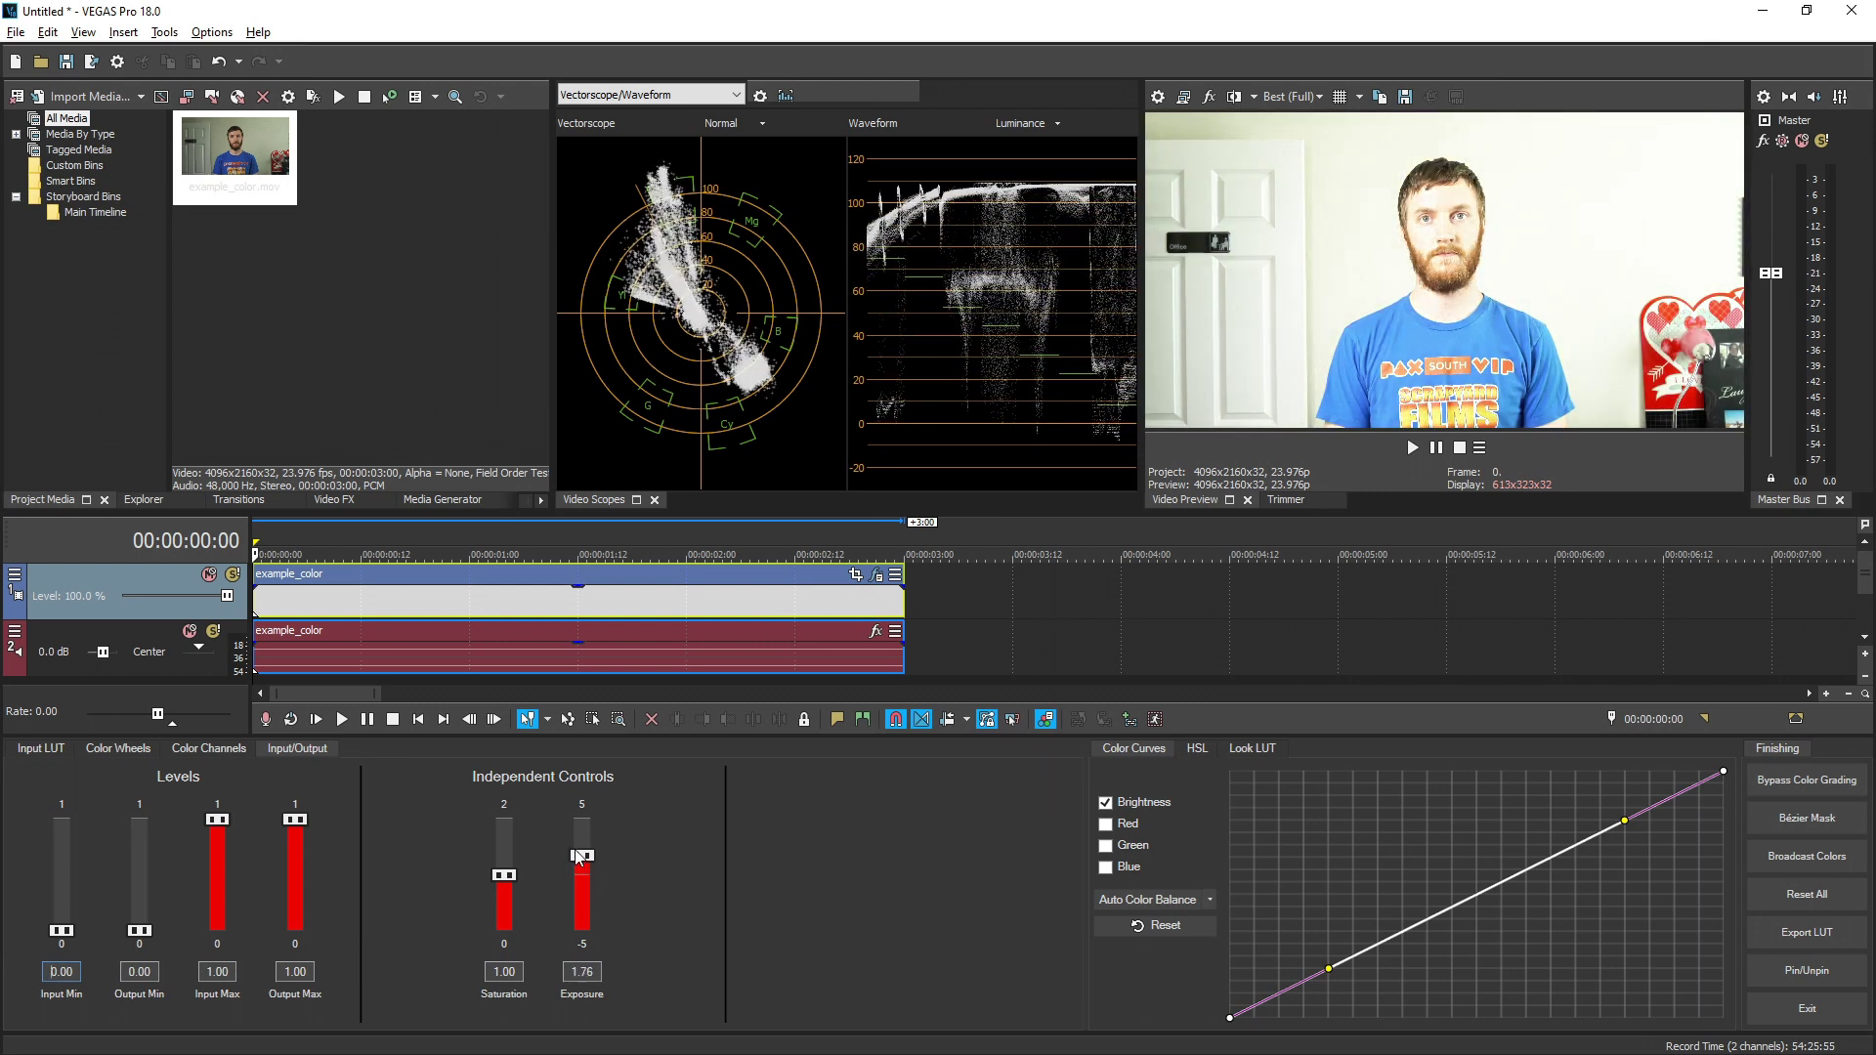
{"action": "left_click_drag", "start_coordinate": [581, 861], "coordinate": [582, 846]}
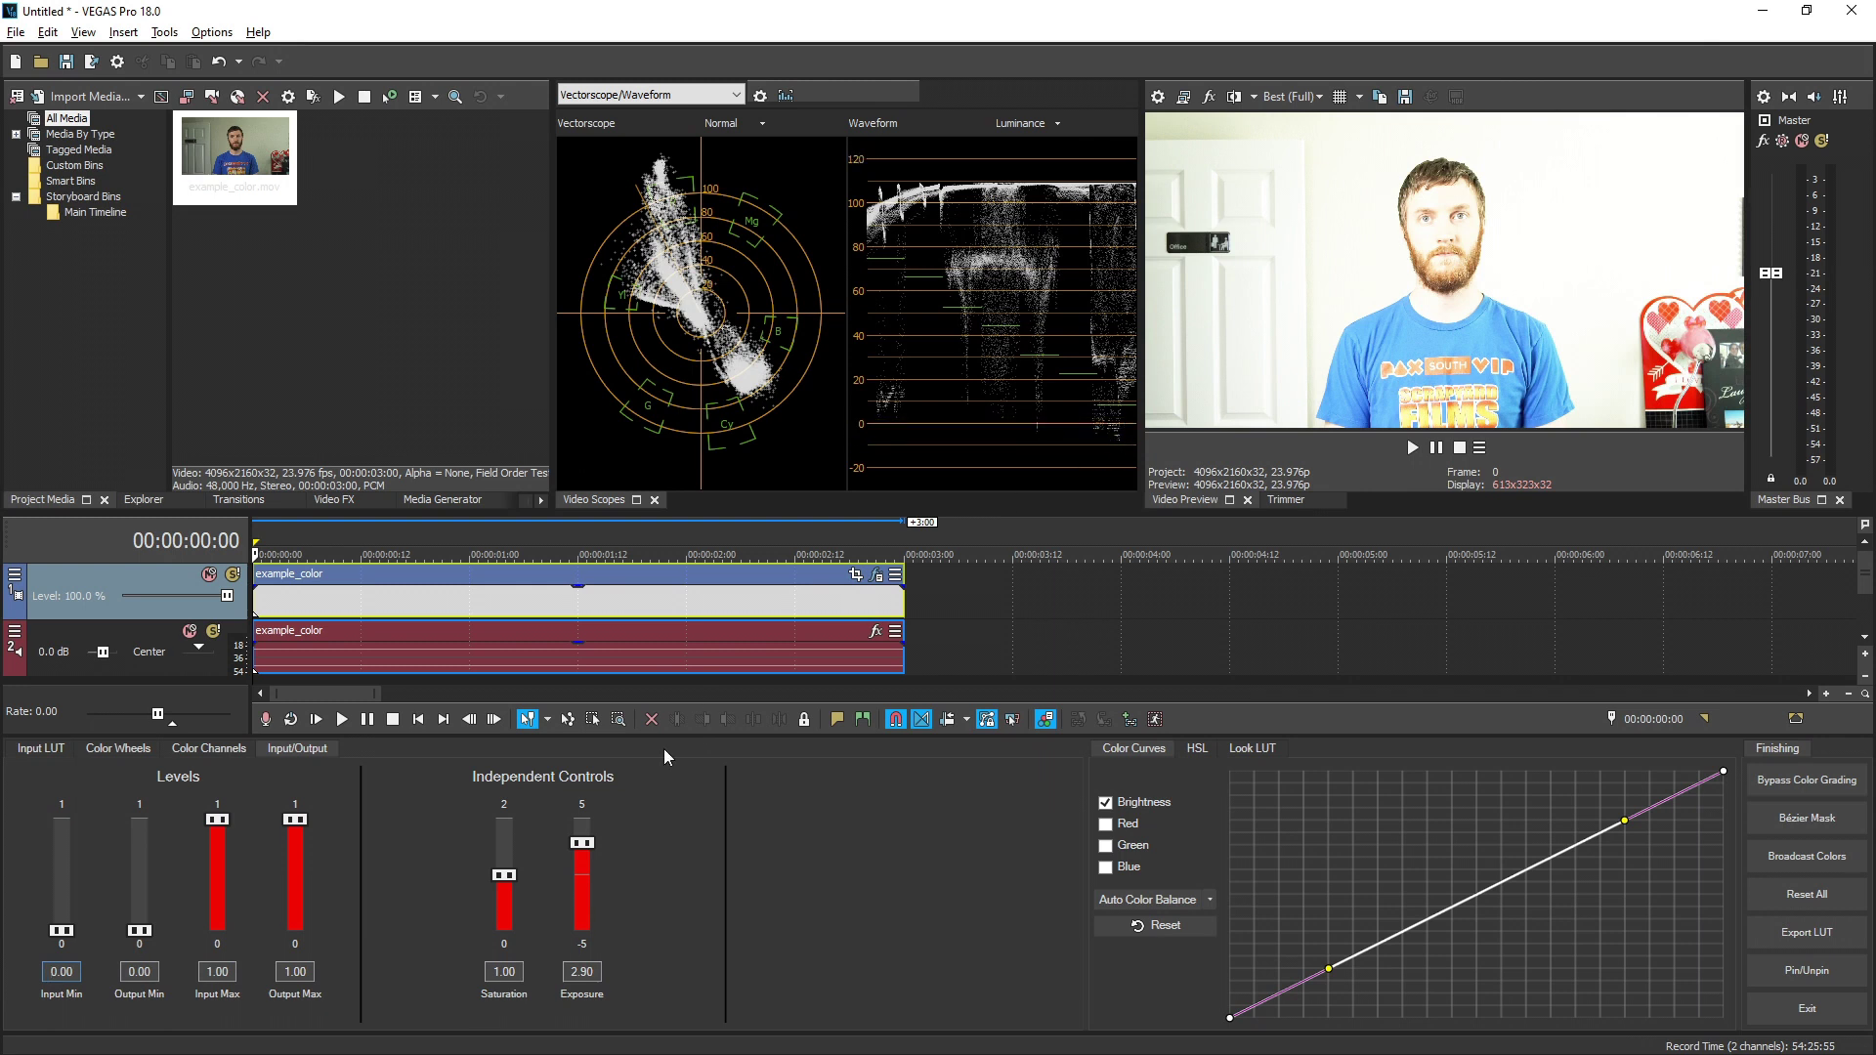
{"action": "left_click_drag", "start_coordinate": [582, 843], "coordinate": [580, 882]}
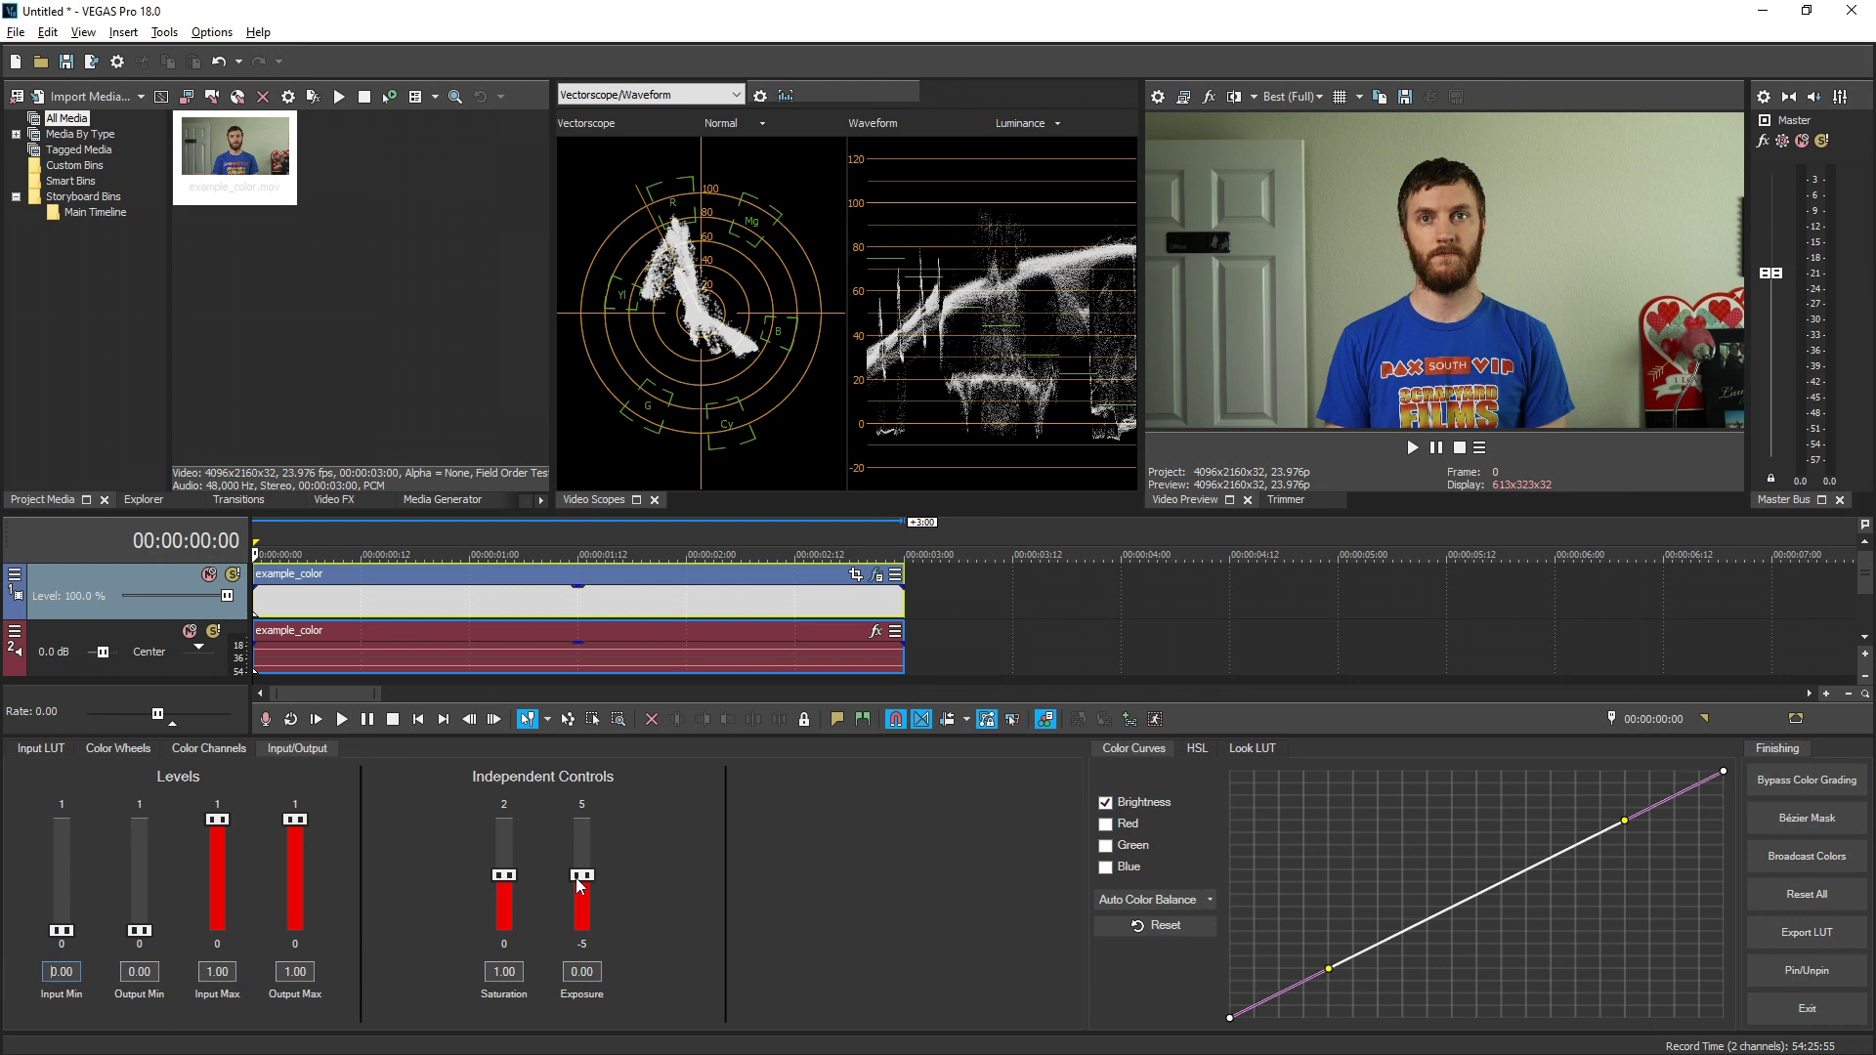
{"action": "left_click_drag", "start_coordinate": [581, 882], "coordinate": [582, 877]}
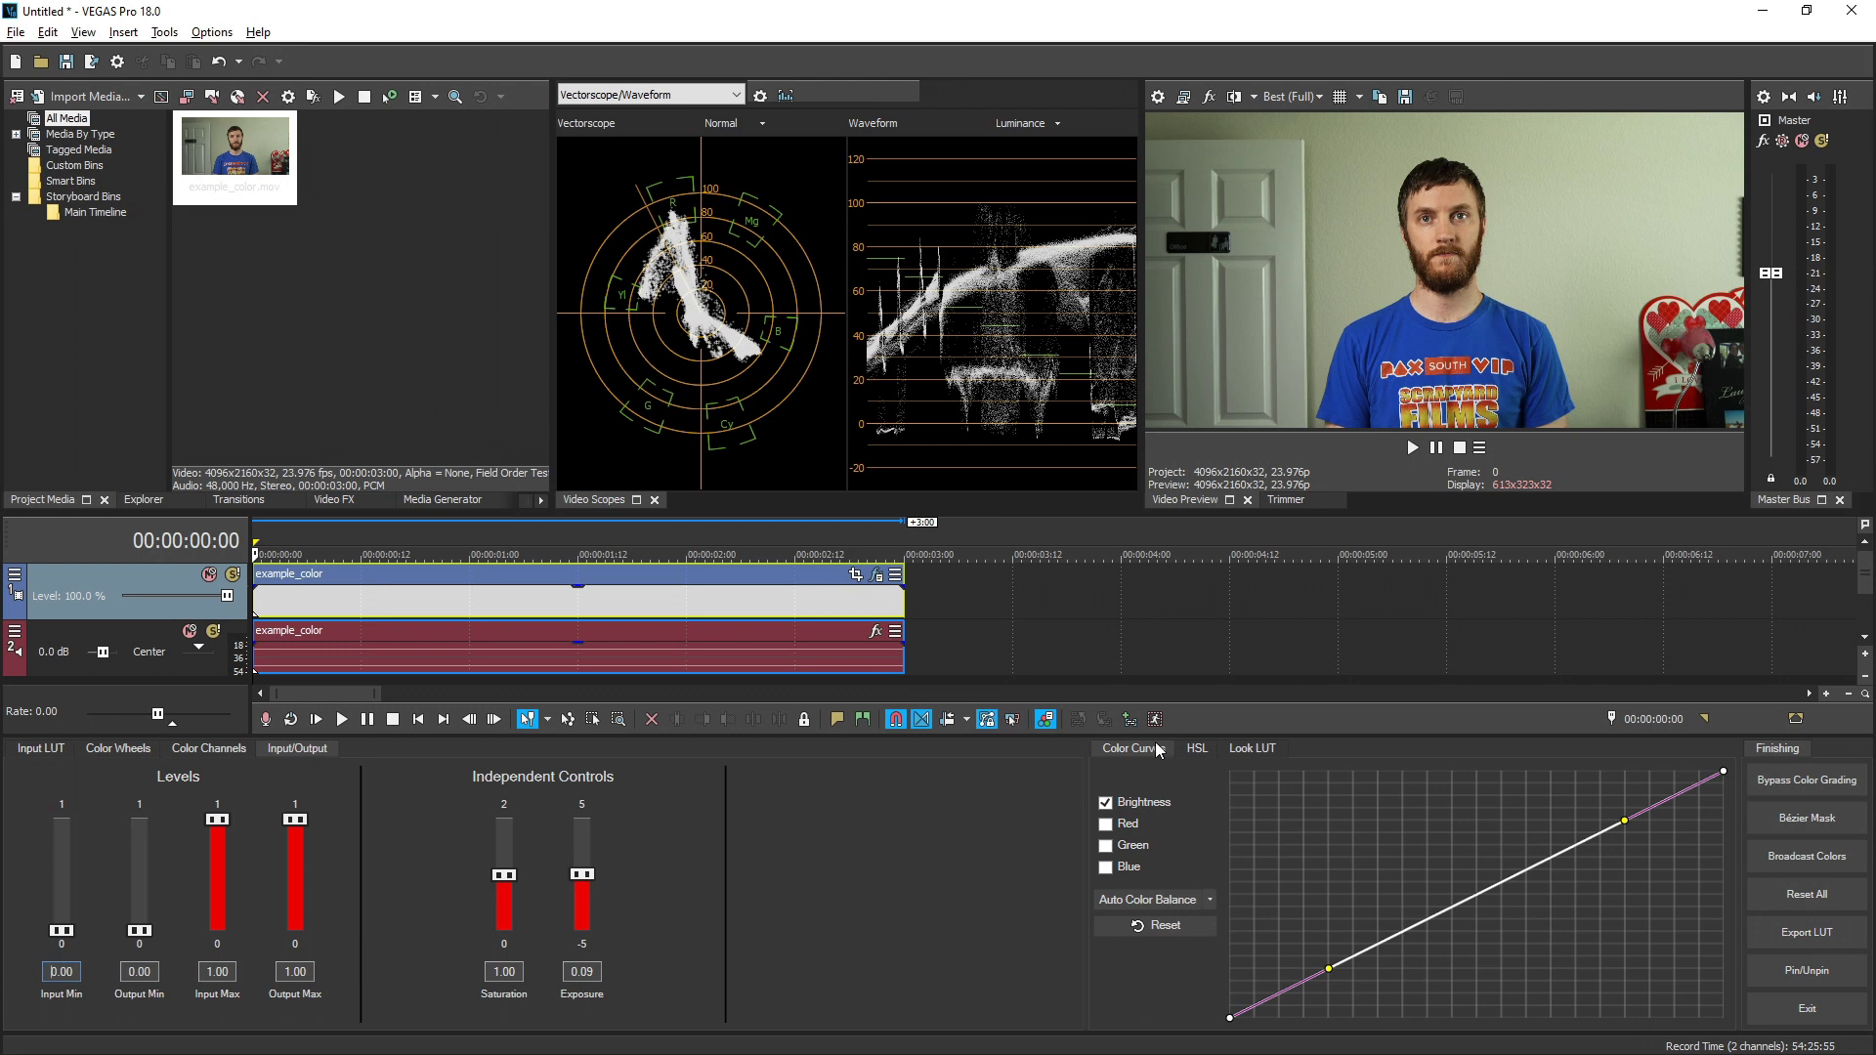
Open the Color Curves preset dropdown beside Auto Color Balance and check the automatic adjustment options.
{"action": "left_click", "coordinate": [1208, 900]}
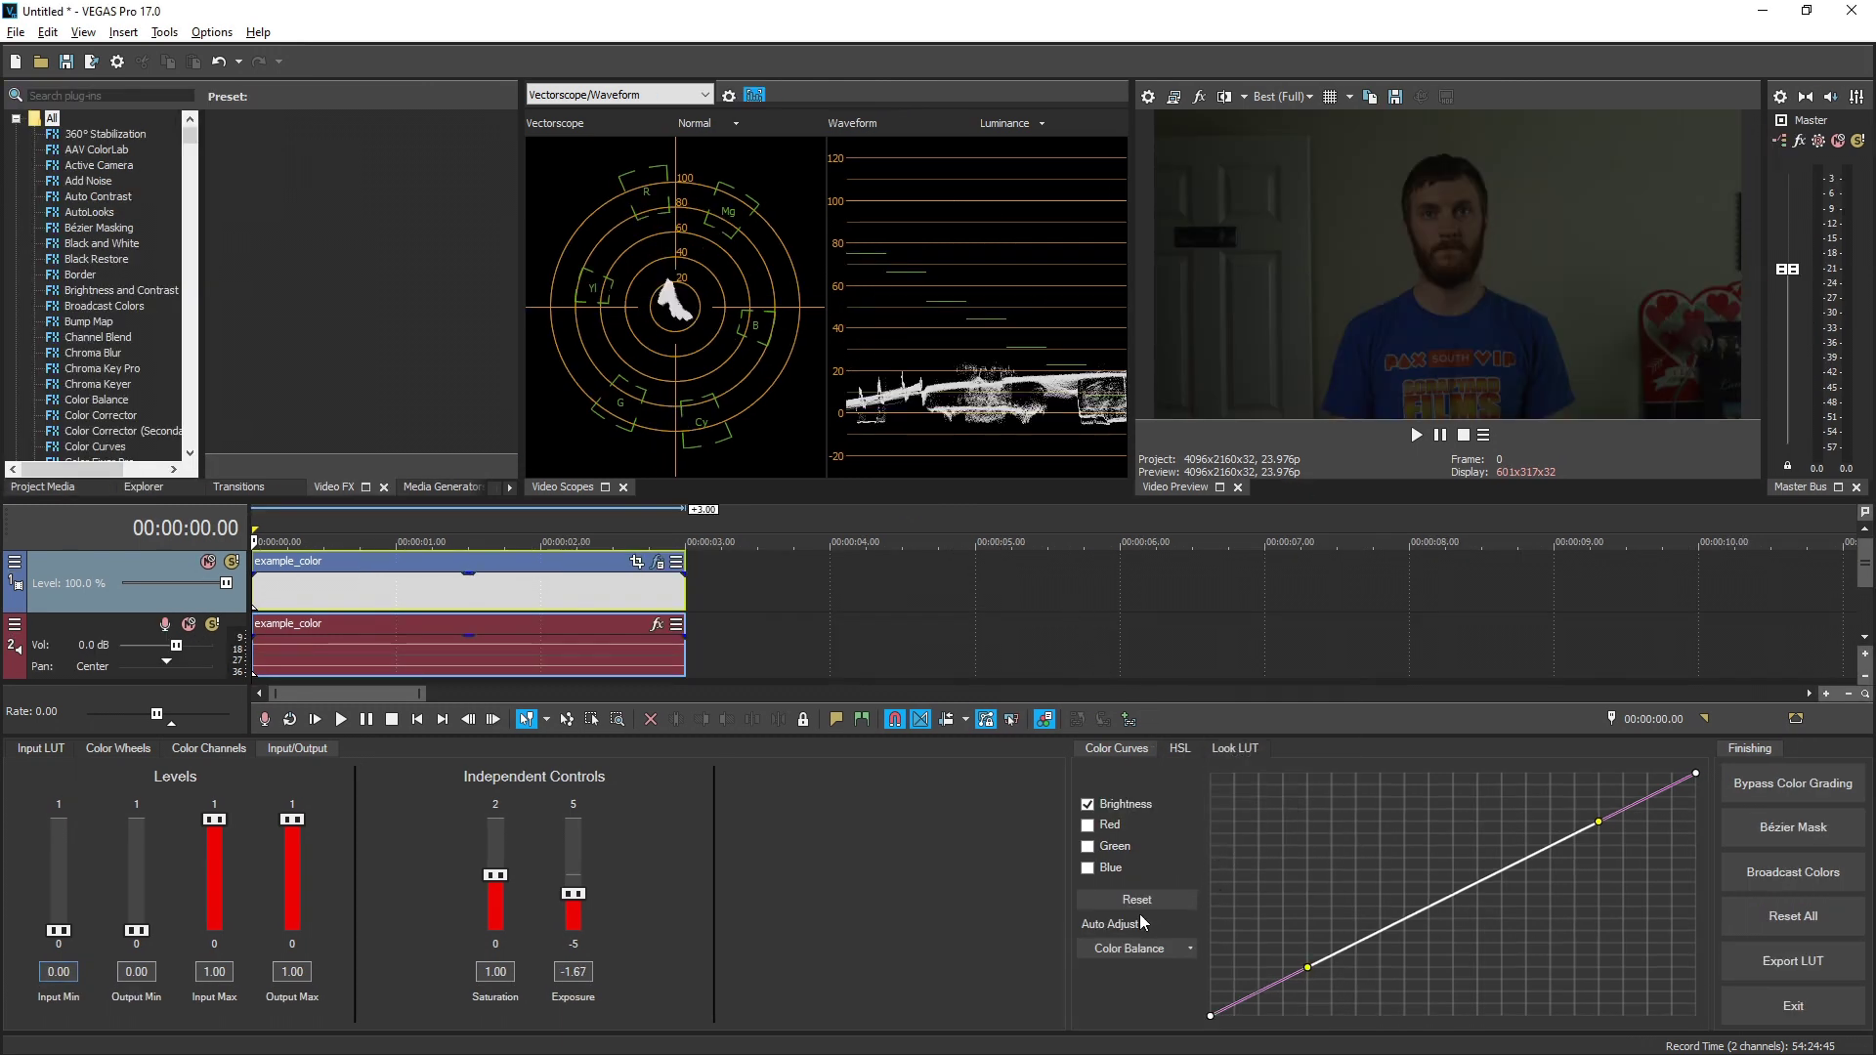
{"action": "left_click", "coordinate": [1189, 949]}
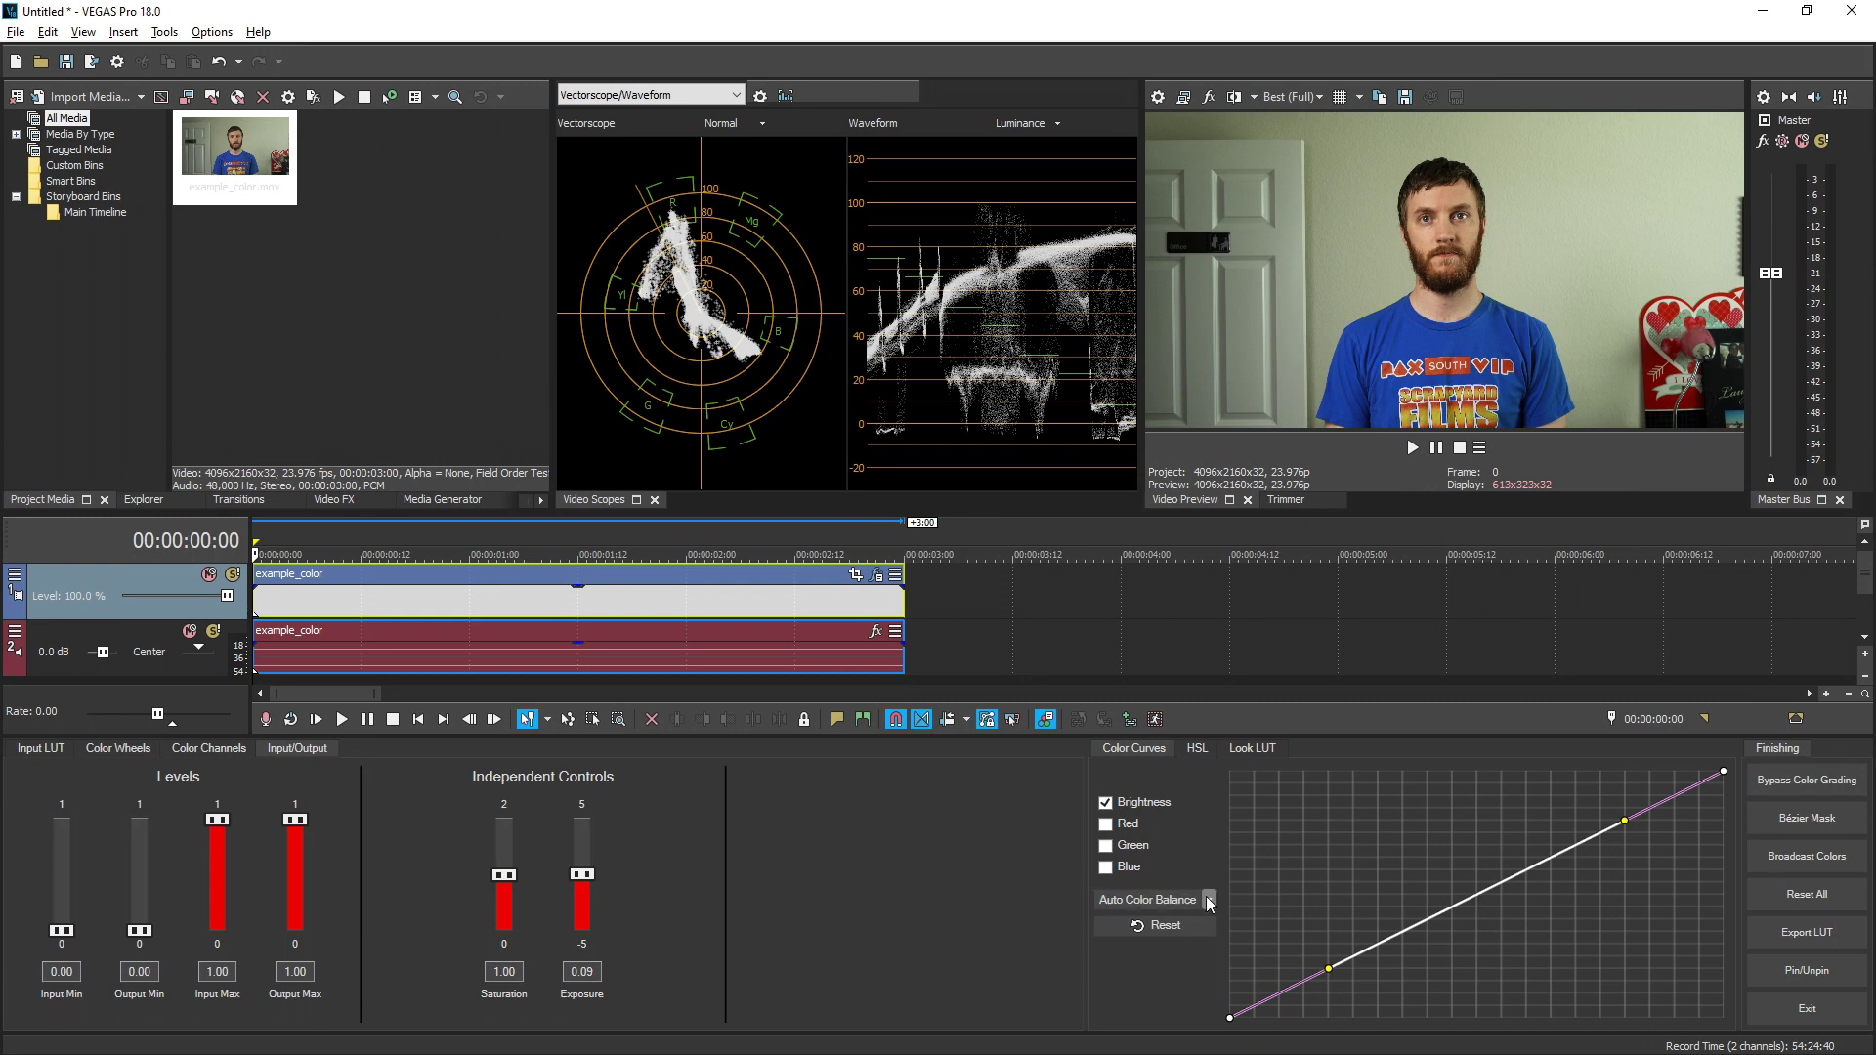
{"action": "left_click", "coordinate": [1207, 898]}
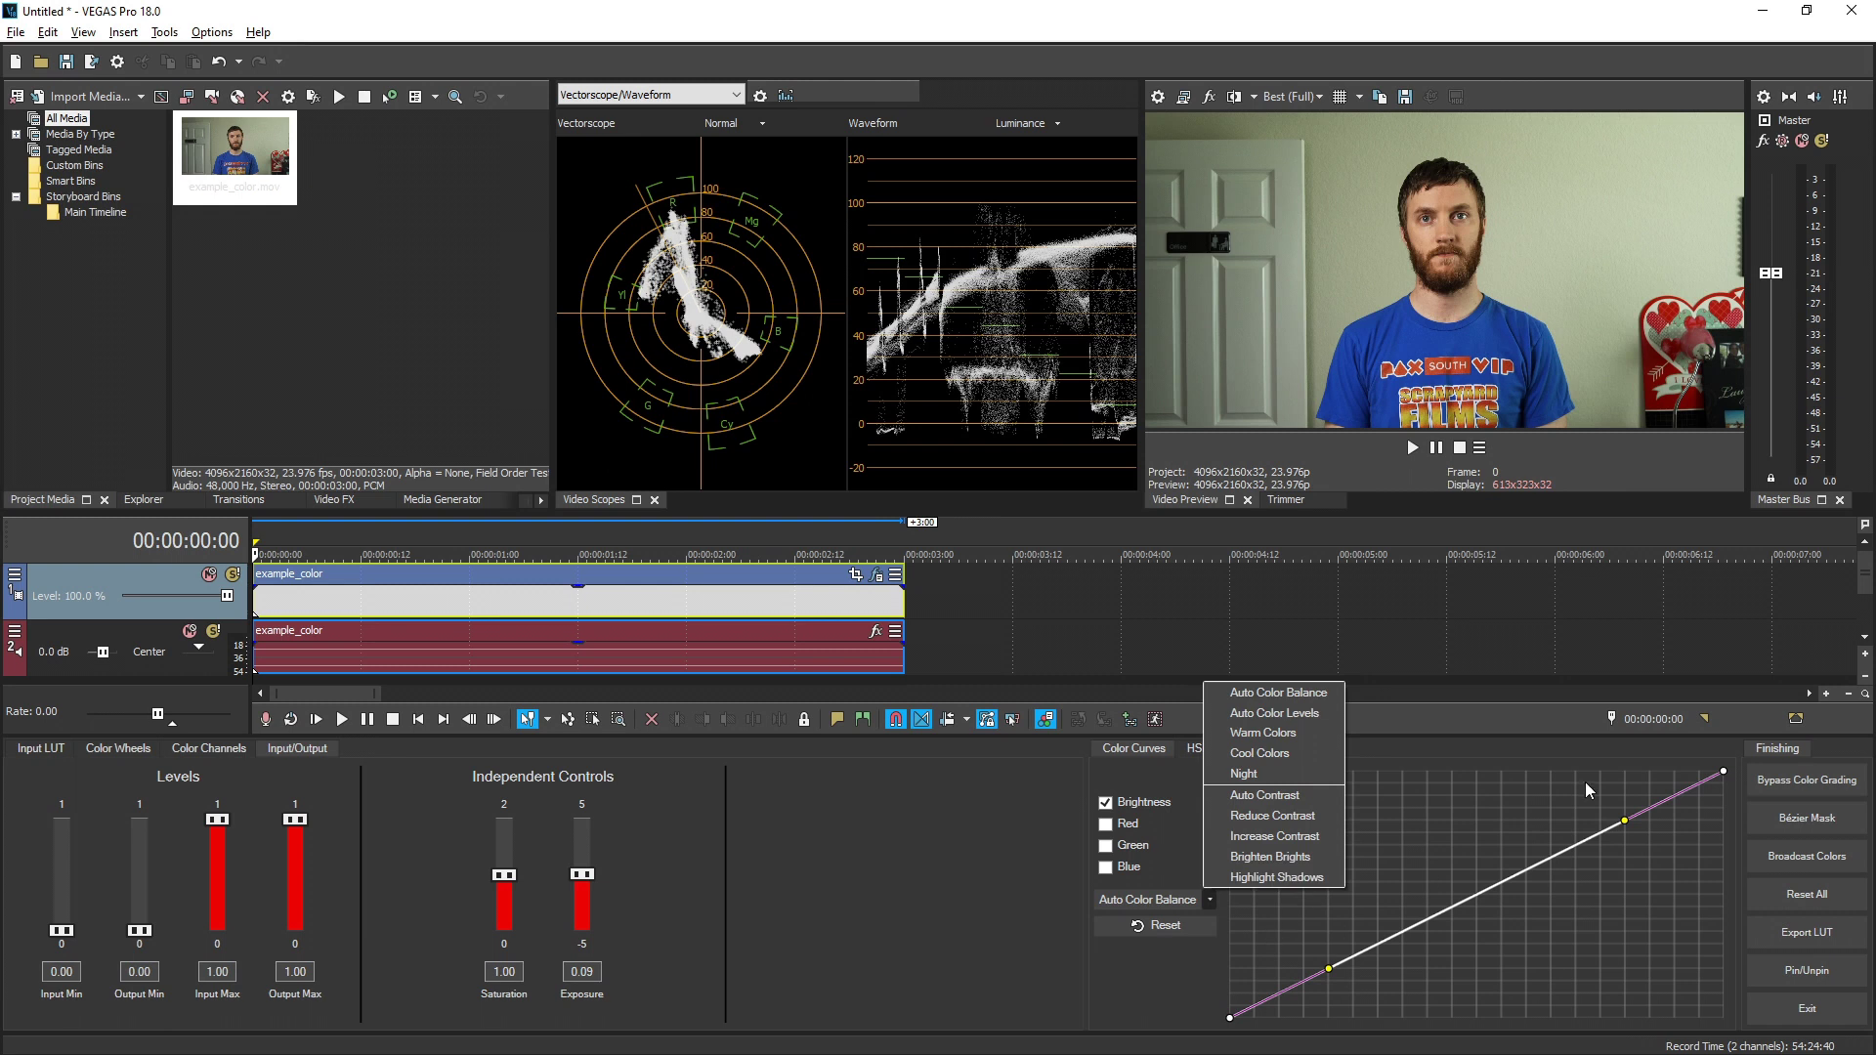
Try the Highlight Shadows, Brighten Brights, Increase Contrast, Reduce Contrast and Auto Contrast curves presets.
{"action": "left_click", "coordinate": [1256, 877]}
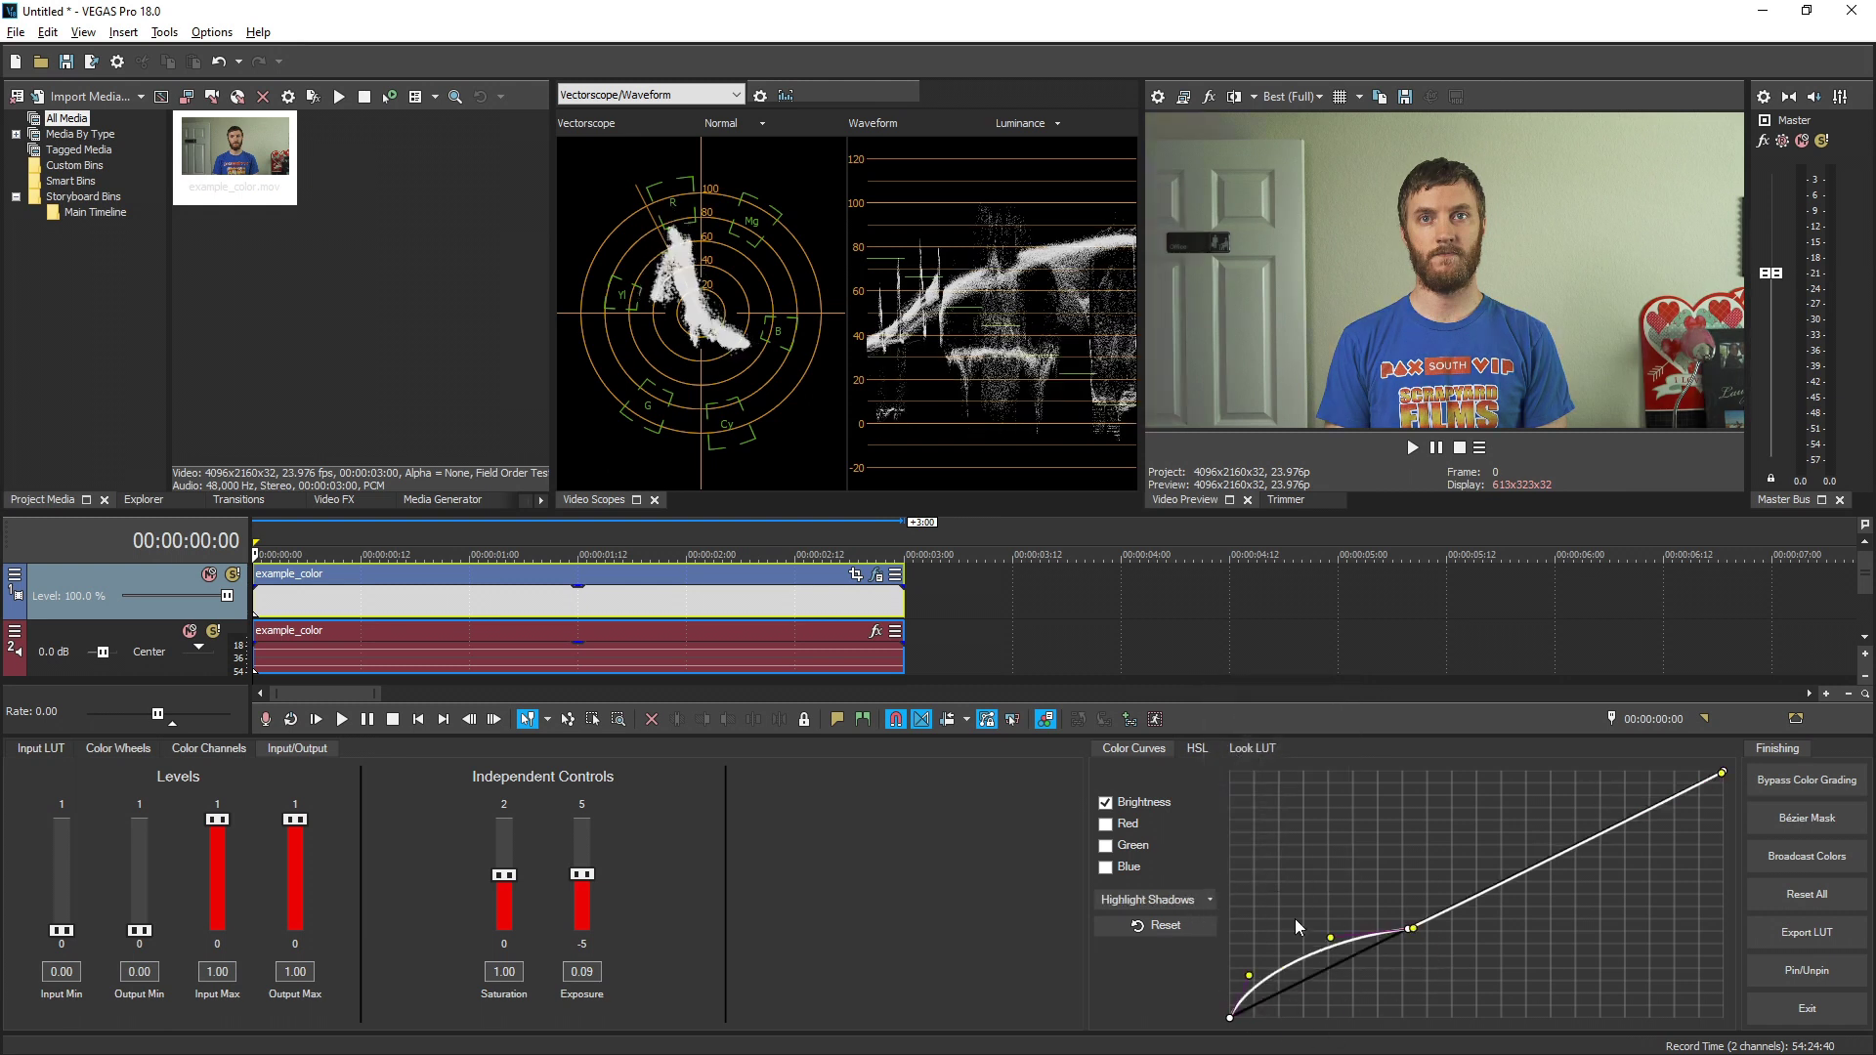
{"action": "left_click", "coordinate": [1209, 897]}
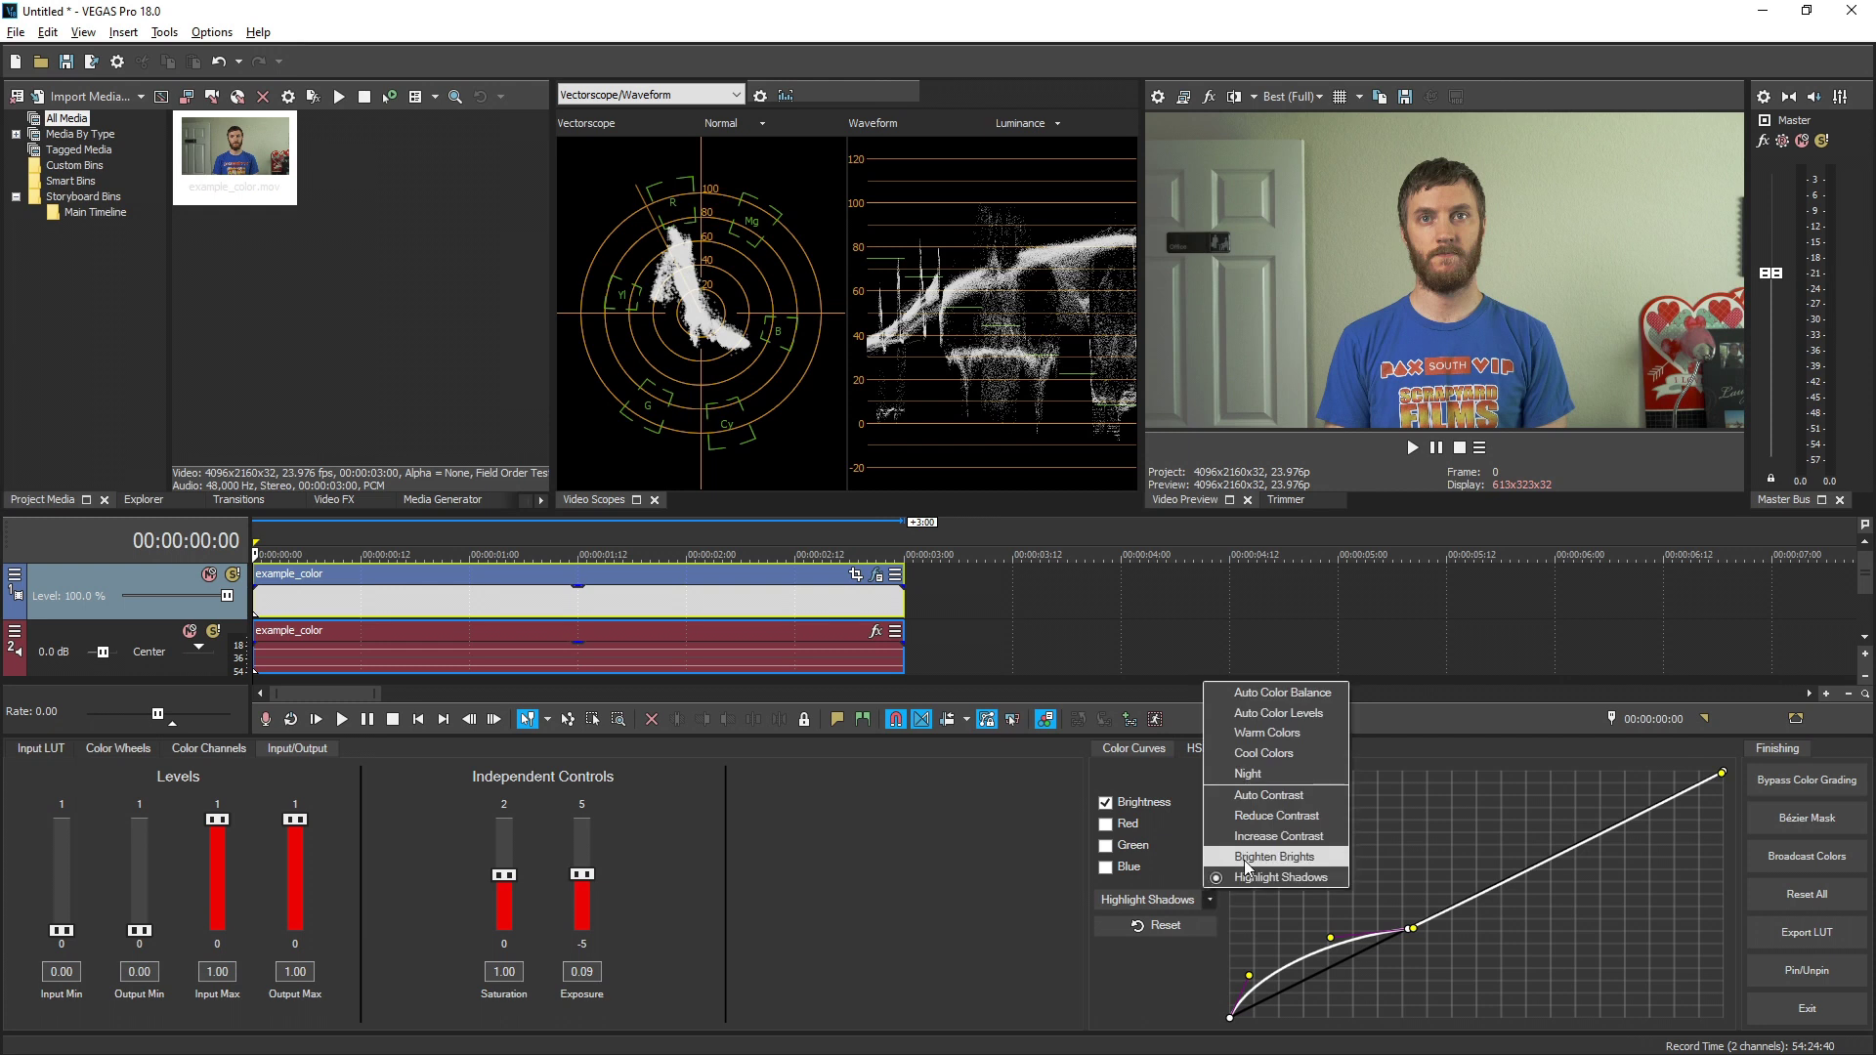
{"action": "left_click", "coordinate": [1282, 852]}
{"action": "left_click", "coordinate": [1210, 900]}
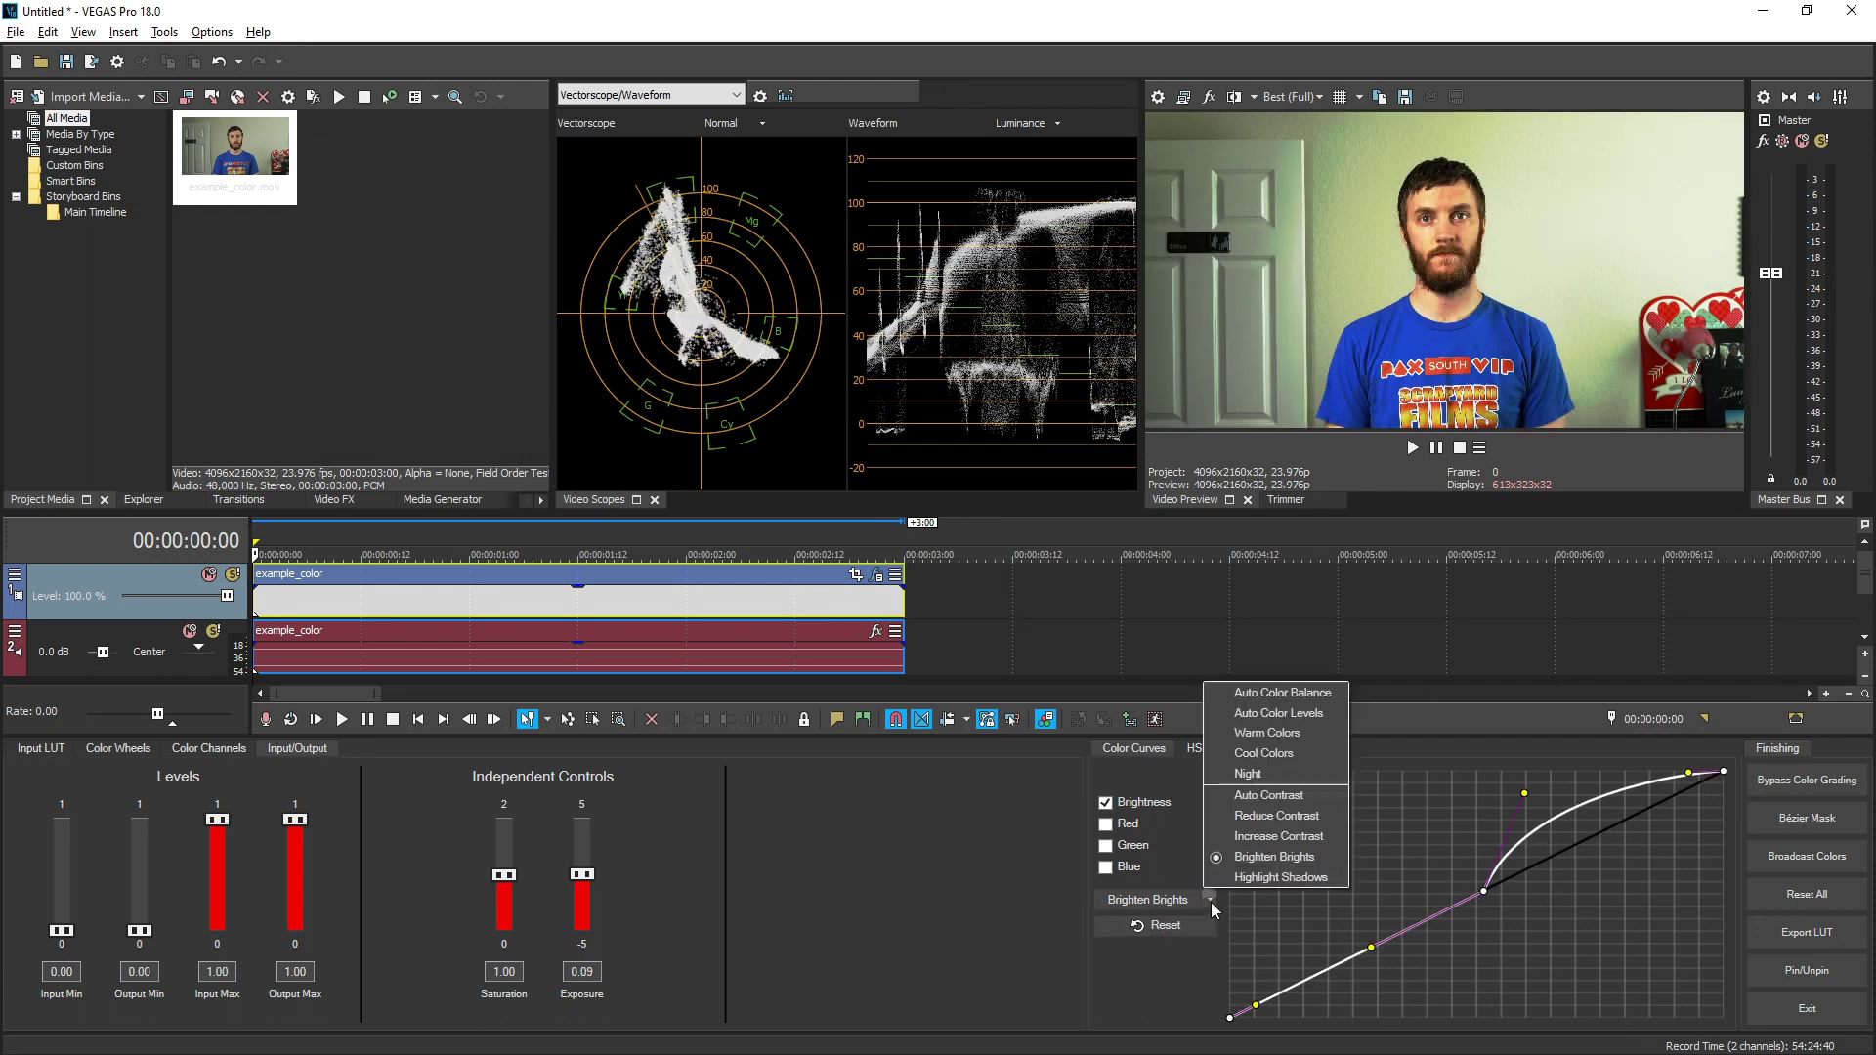
{"action": "left_click", "coordinate": [1260, 839]}
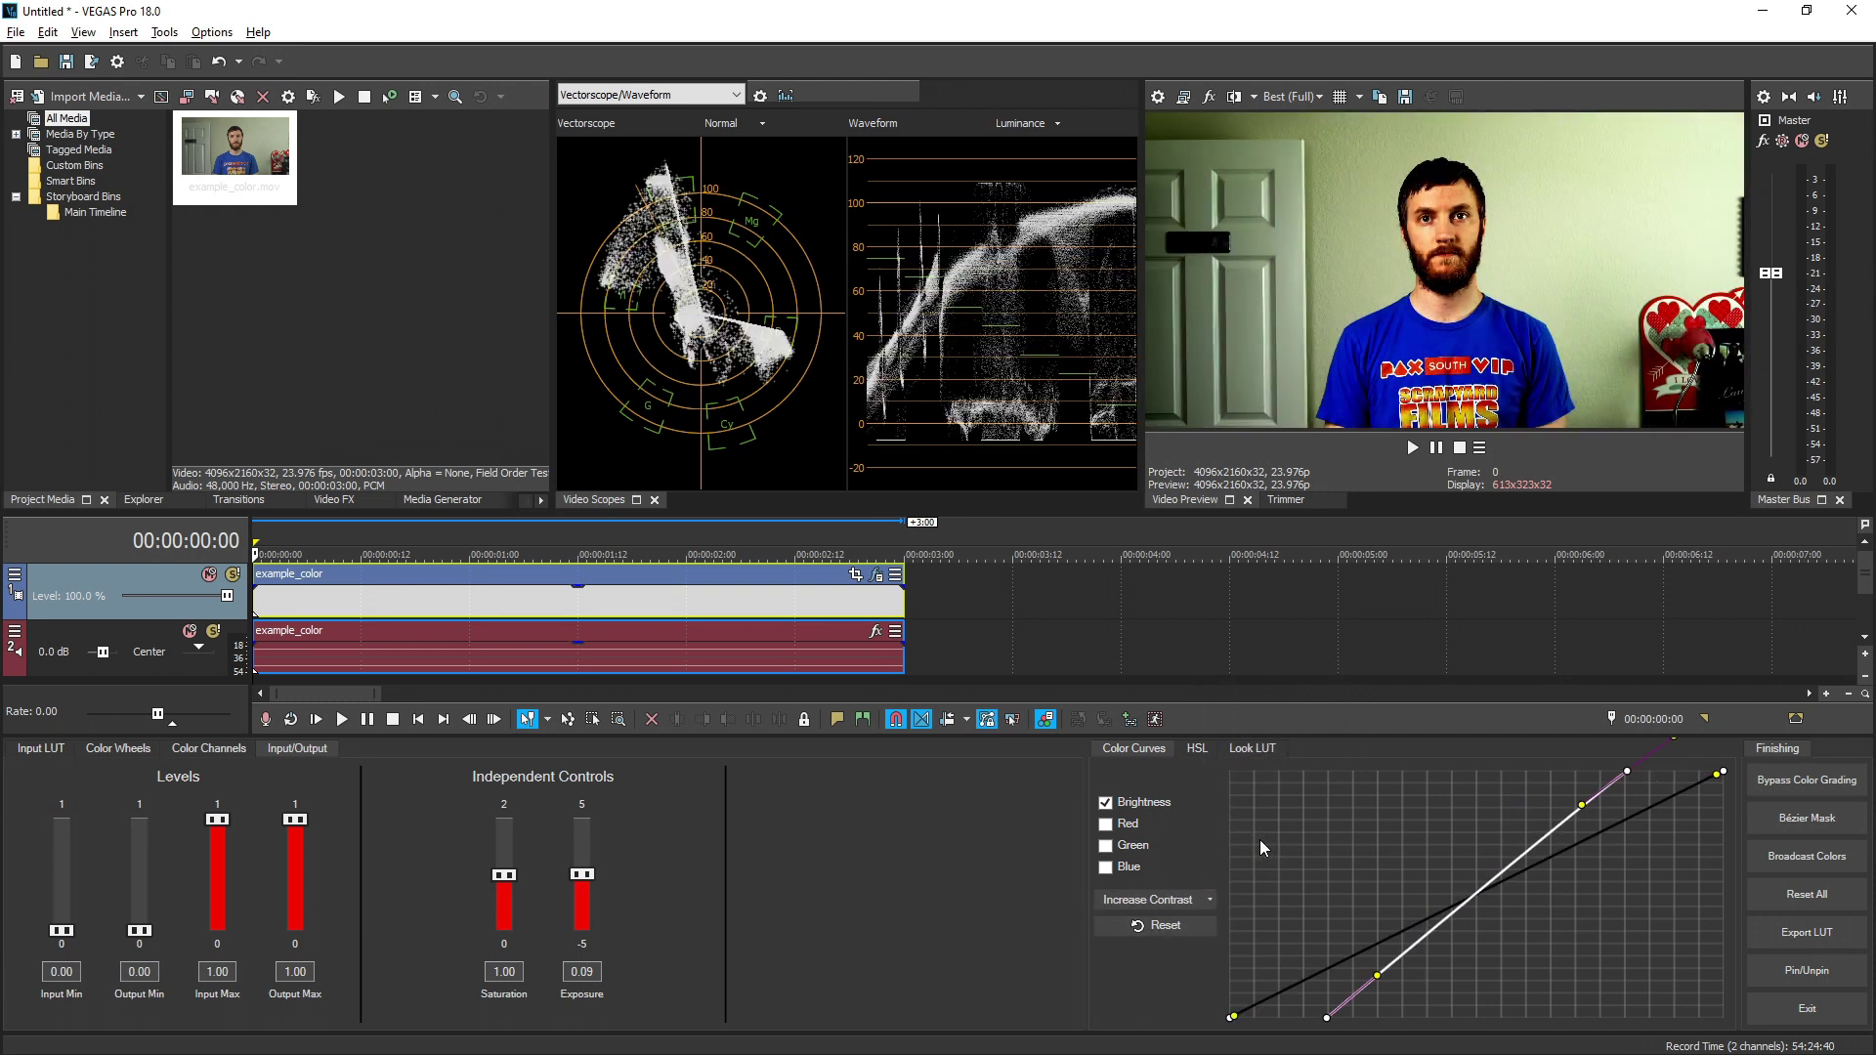
{"action": "left_click", "coordinate": [1211, 900]}
{"action": "left_click", "coordinate": [1259, 819]}
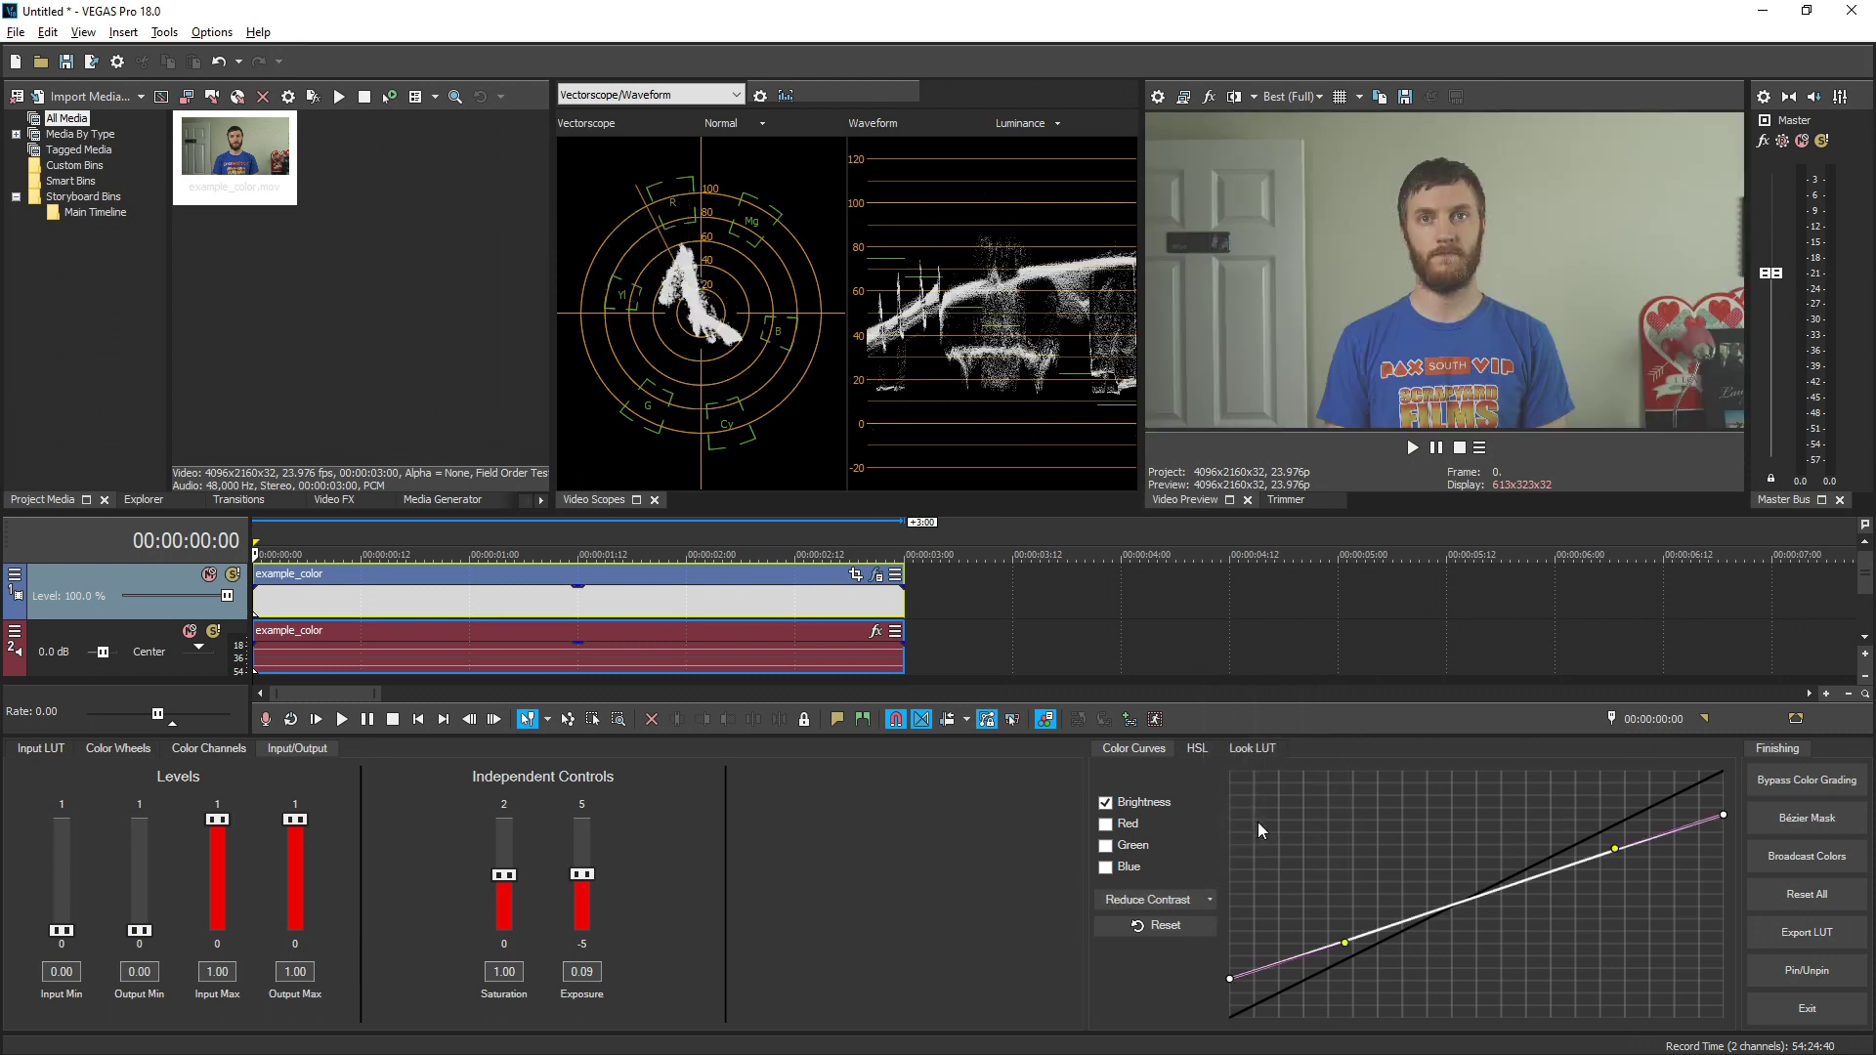
{"action": "left_click", "coordinate": [1212, 897]}
{"action": "left_click", "coordinate": [1264, 799]}
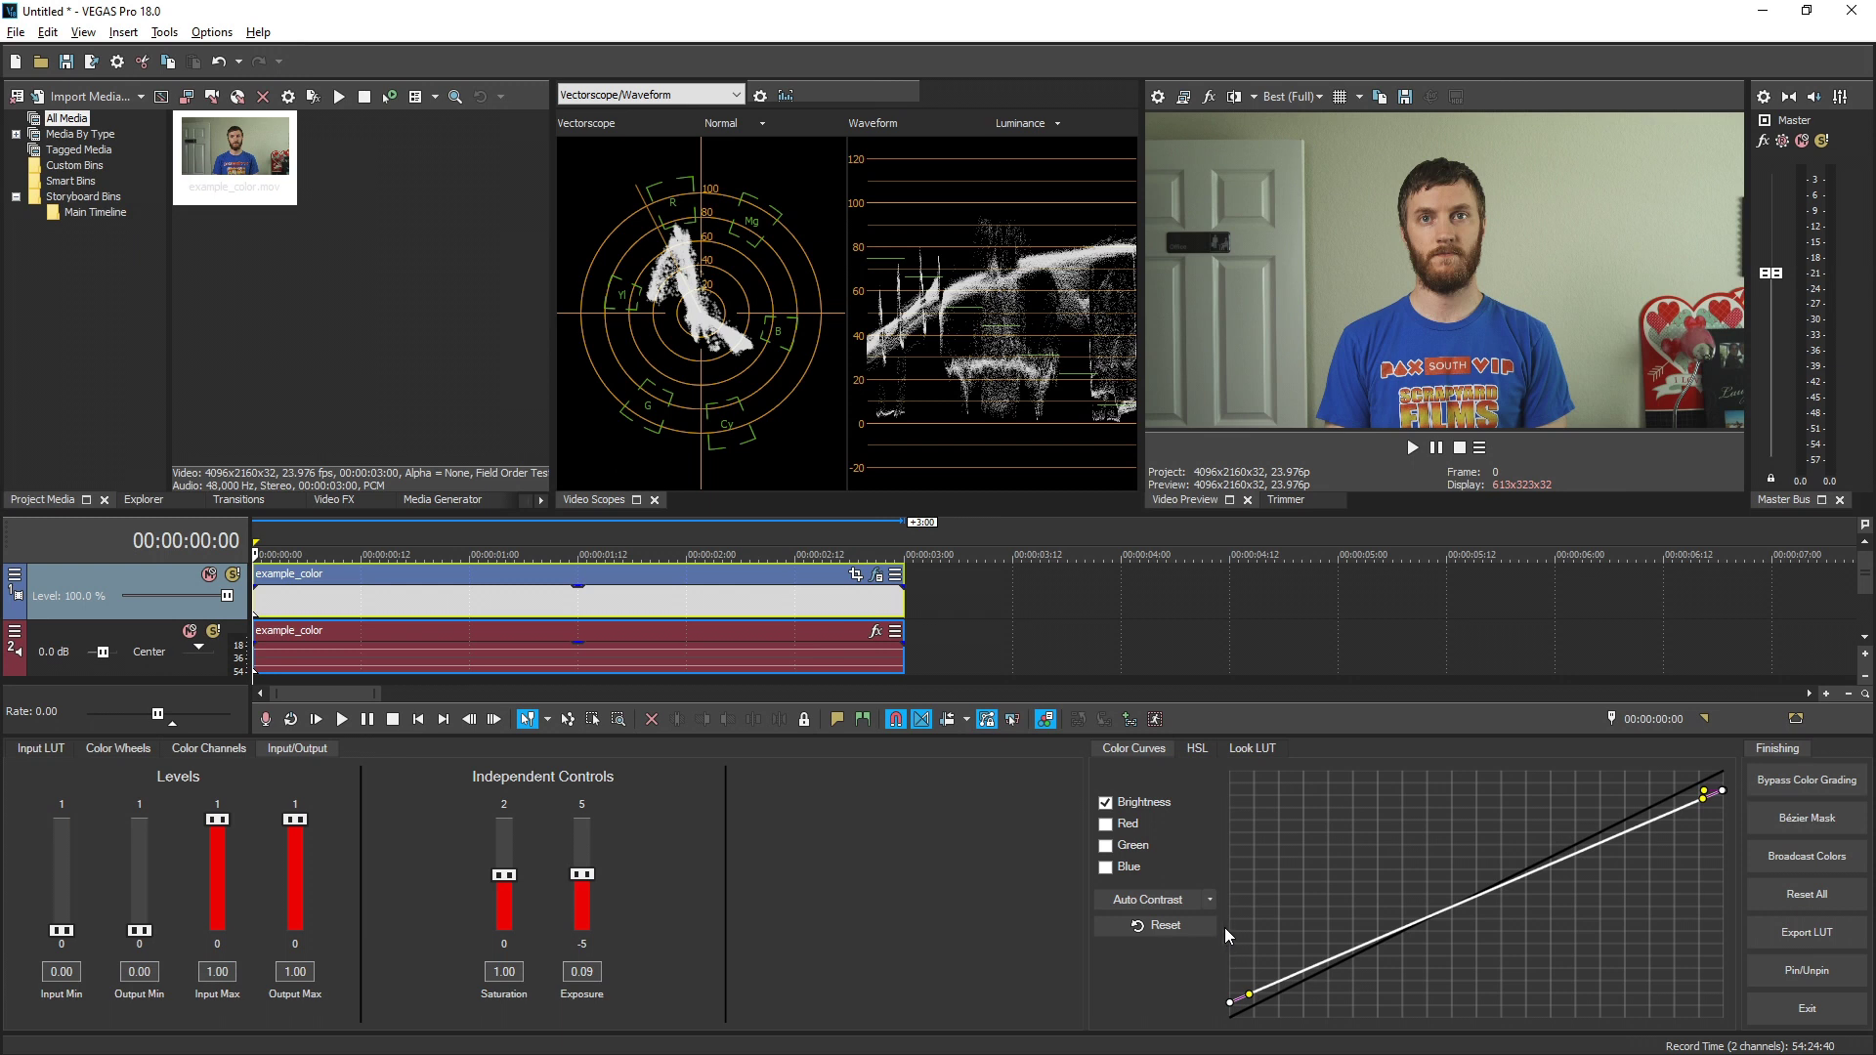
Try the Night, Cool Colors, Warm Colors and Auto Color Levels presets, finishing on Auto Color Balance.
{"action": "left_click", "coordinate": [1207, 898]}
{"action": "left_click", "coordinate": [1246, 773]}
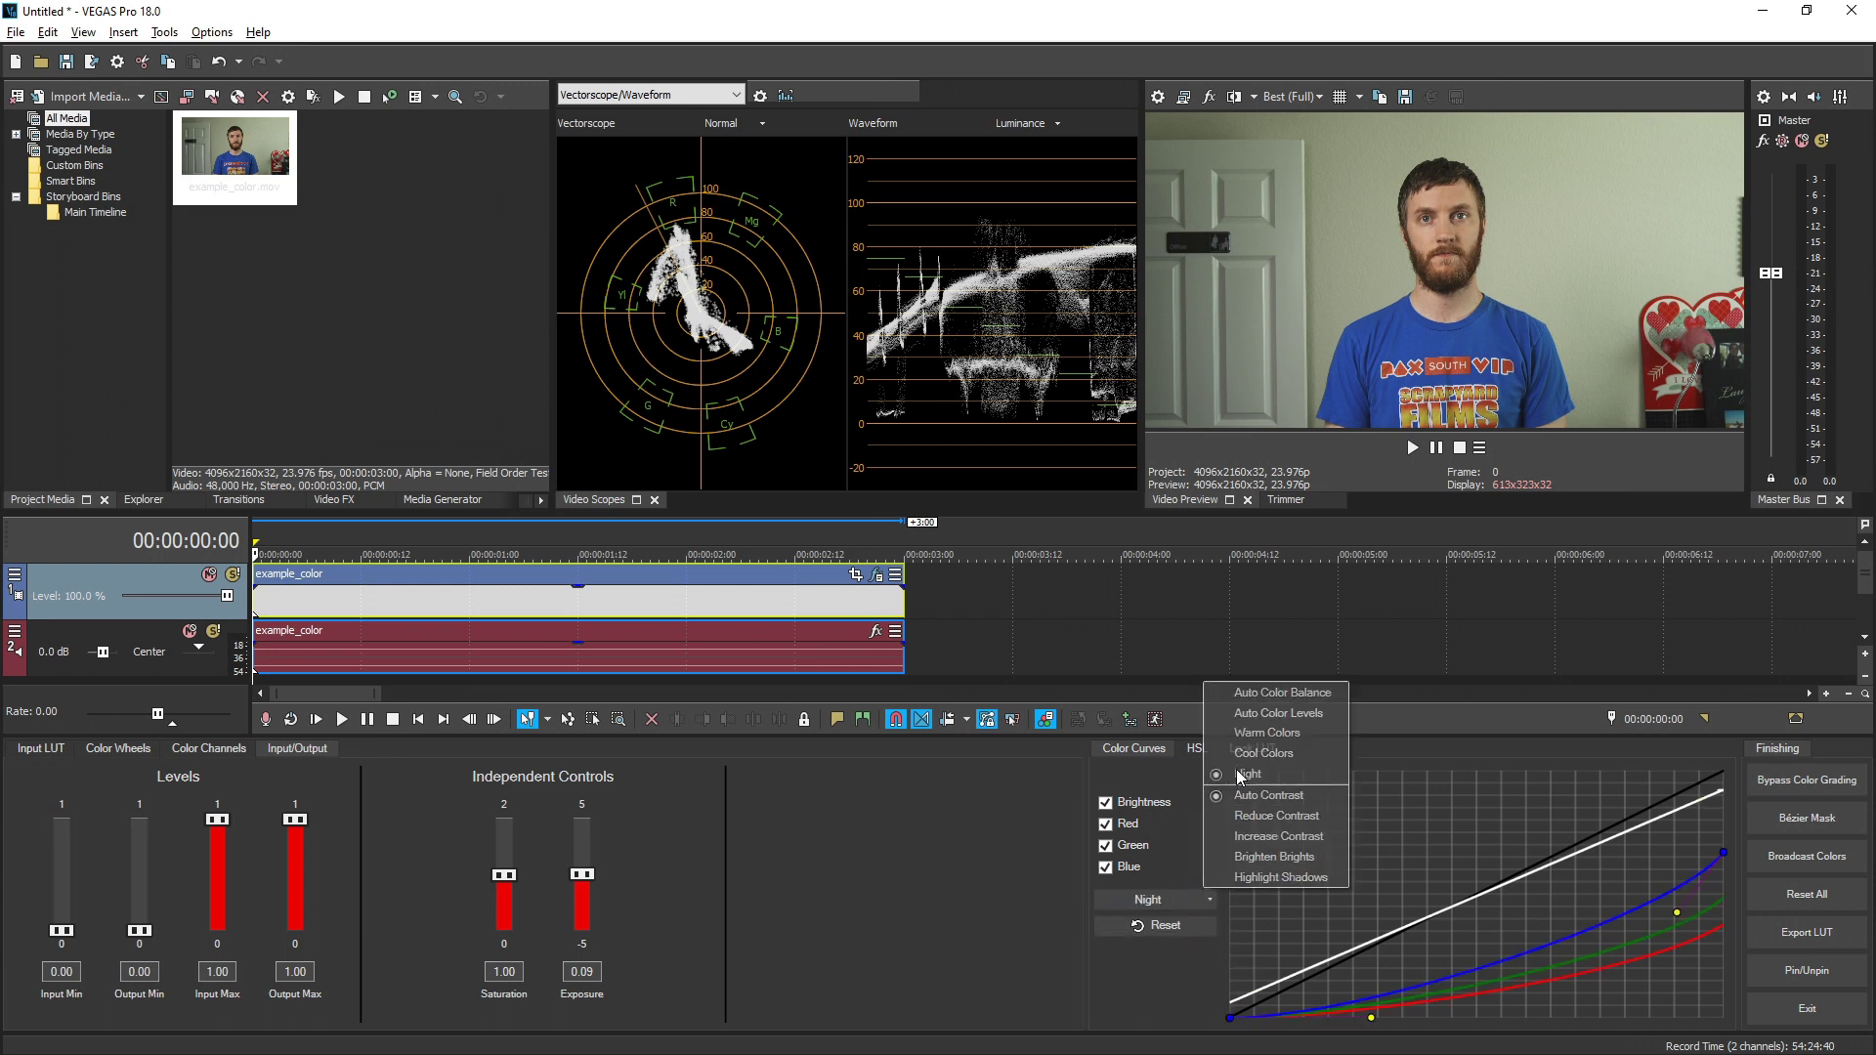
{"action": "left_click", "coordinate": [1206, 896]}
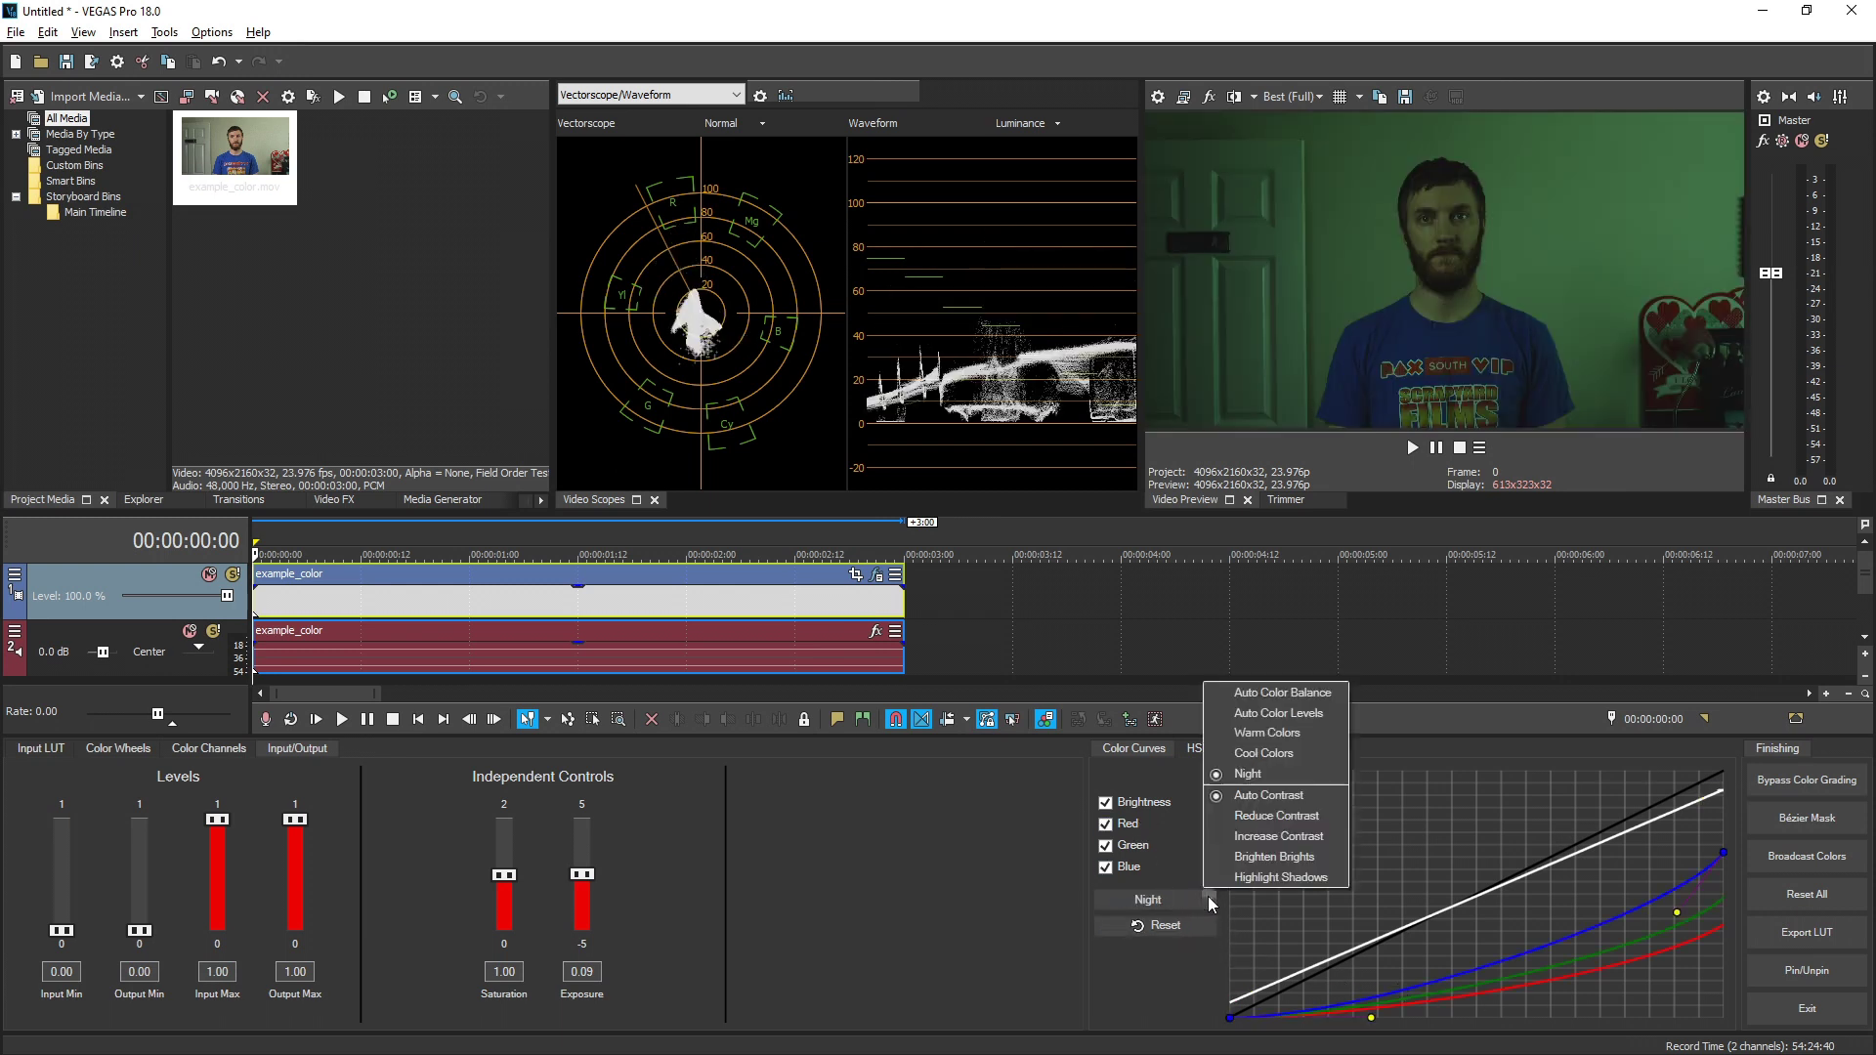
{"action": "left_click", "coordinate": [1230, 761]}
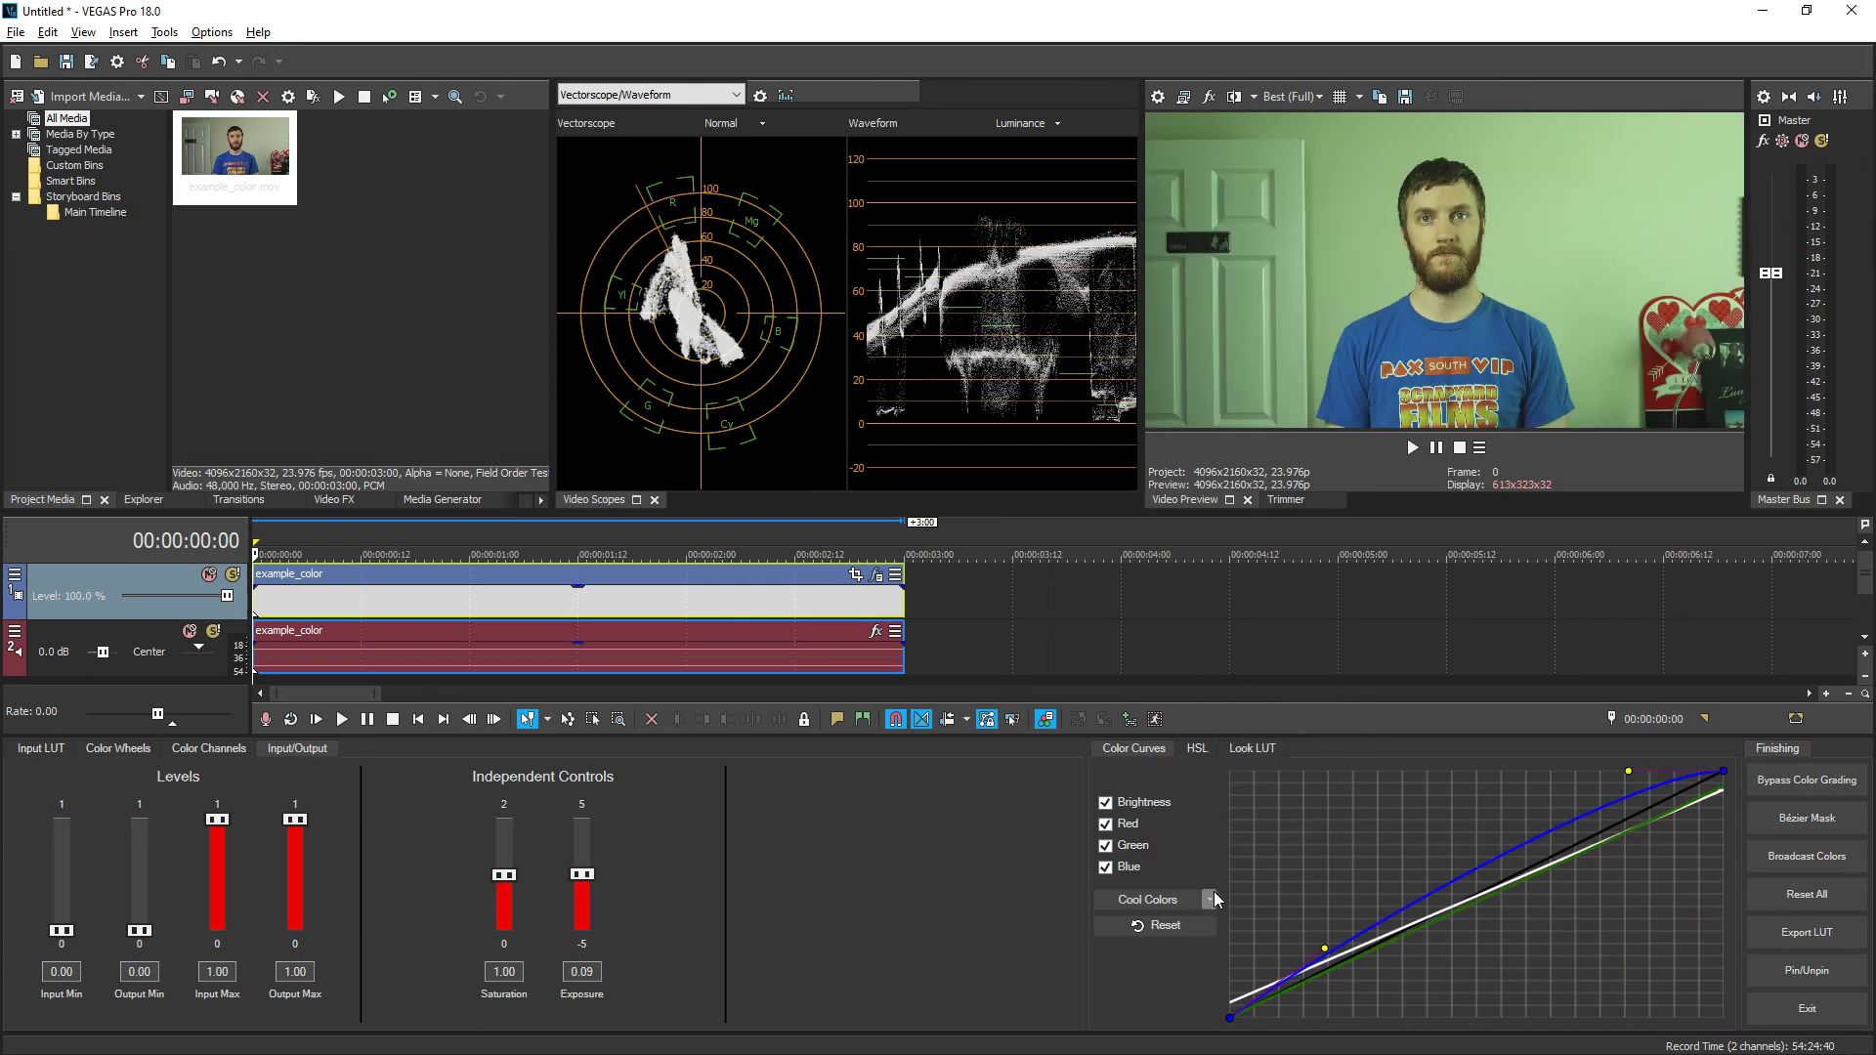
{"action": "left_click", "coordinate": [1209, 899]}
{"action": "left_click", "coordinate": [1255, 730]}
{"action": "left_click", "coordinate": [1210, 900]}
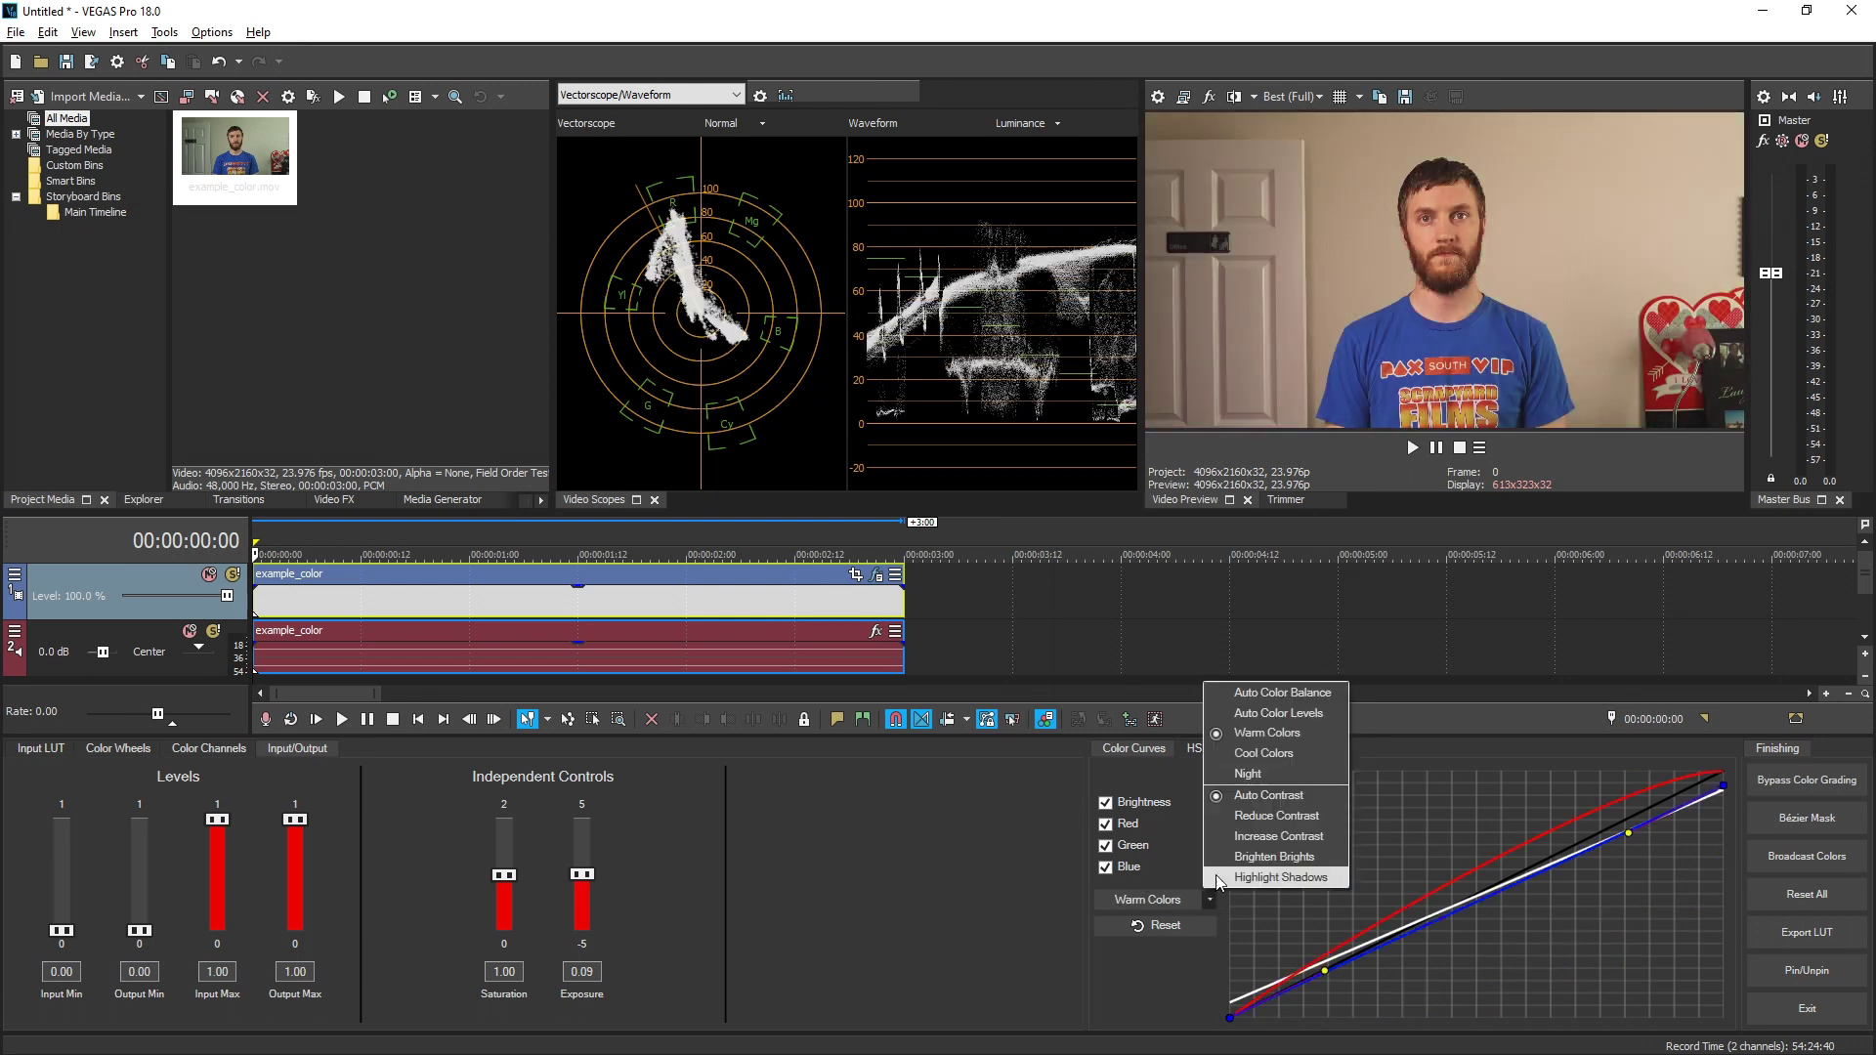
{"action": "left_click", "coordinate": [1264, 713]}
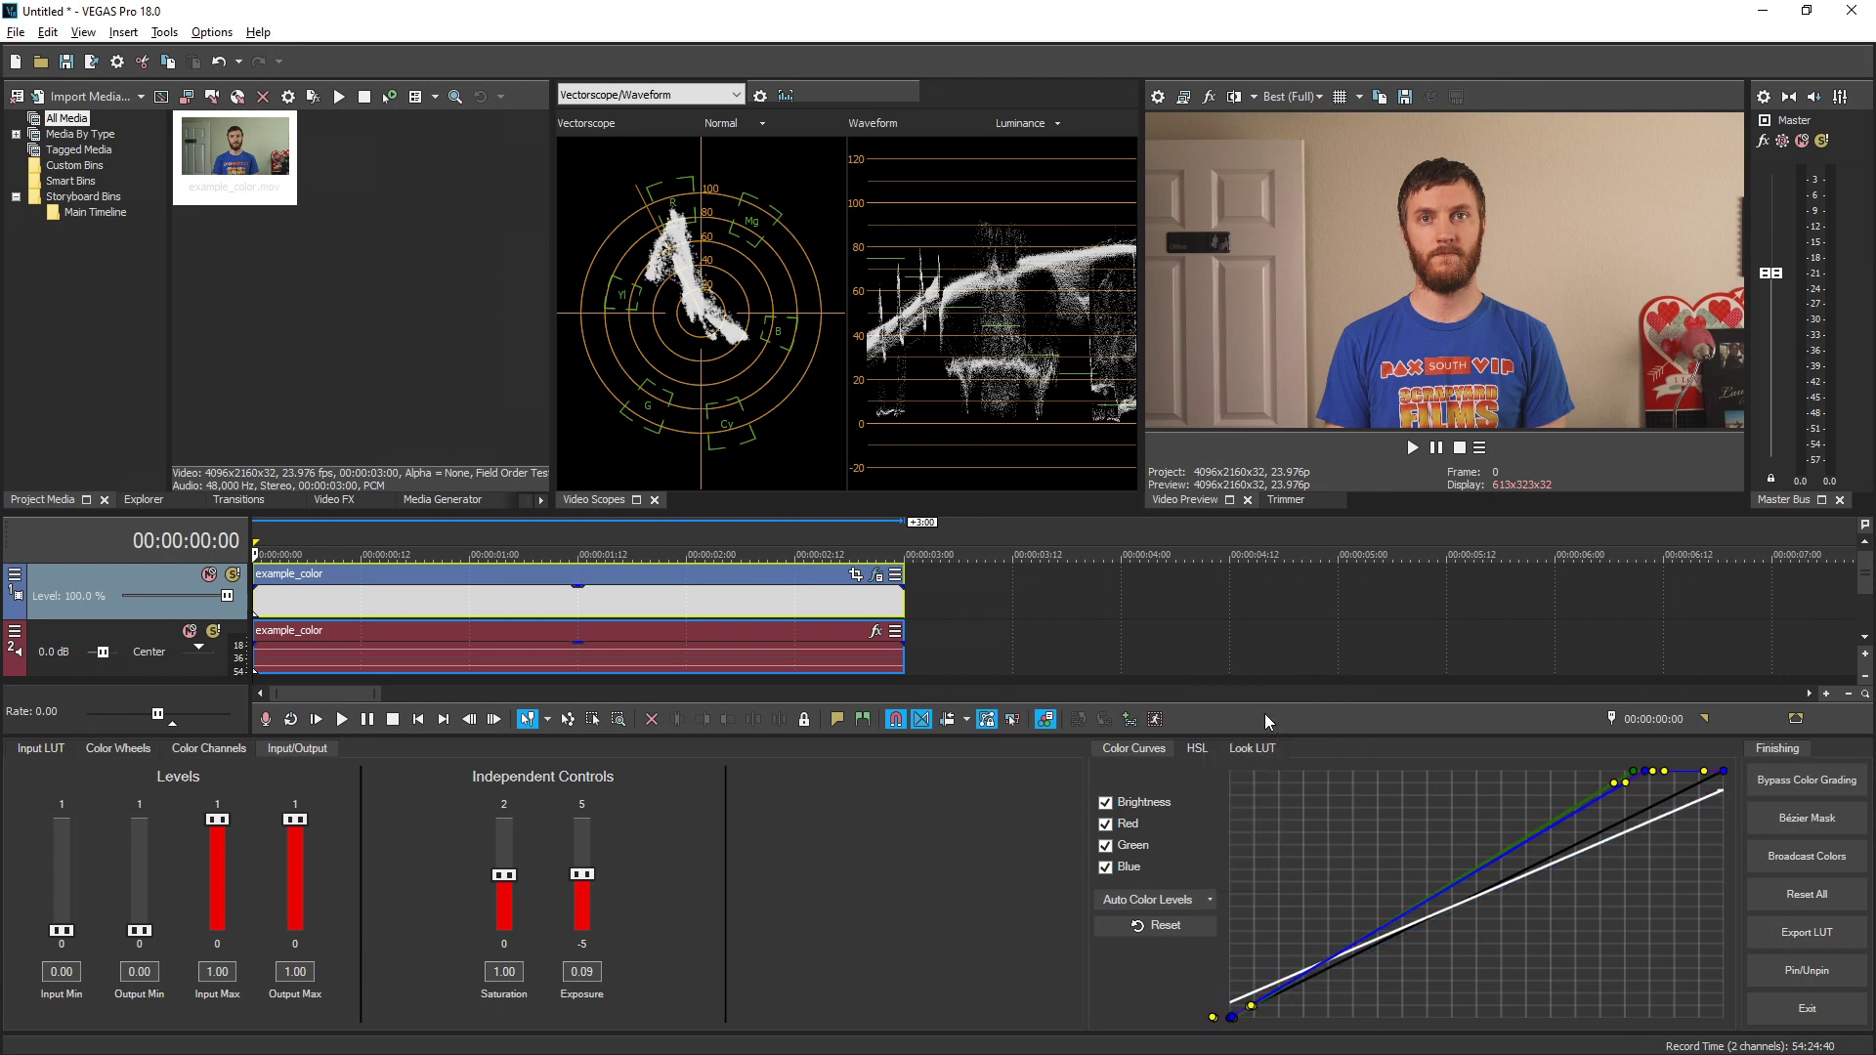
{"action": "left_click", "coordinate": [1213, 894]}
{"action": "left_click", "coordinate": [1276, 694]}
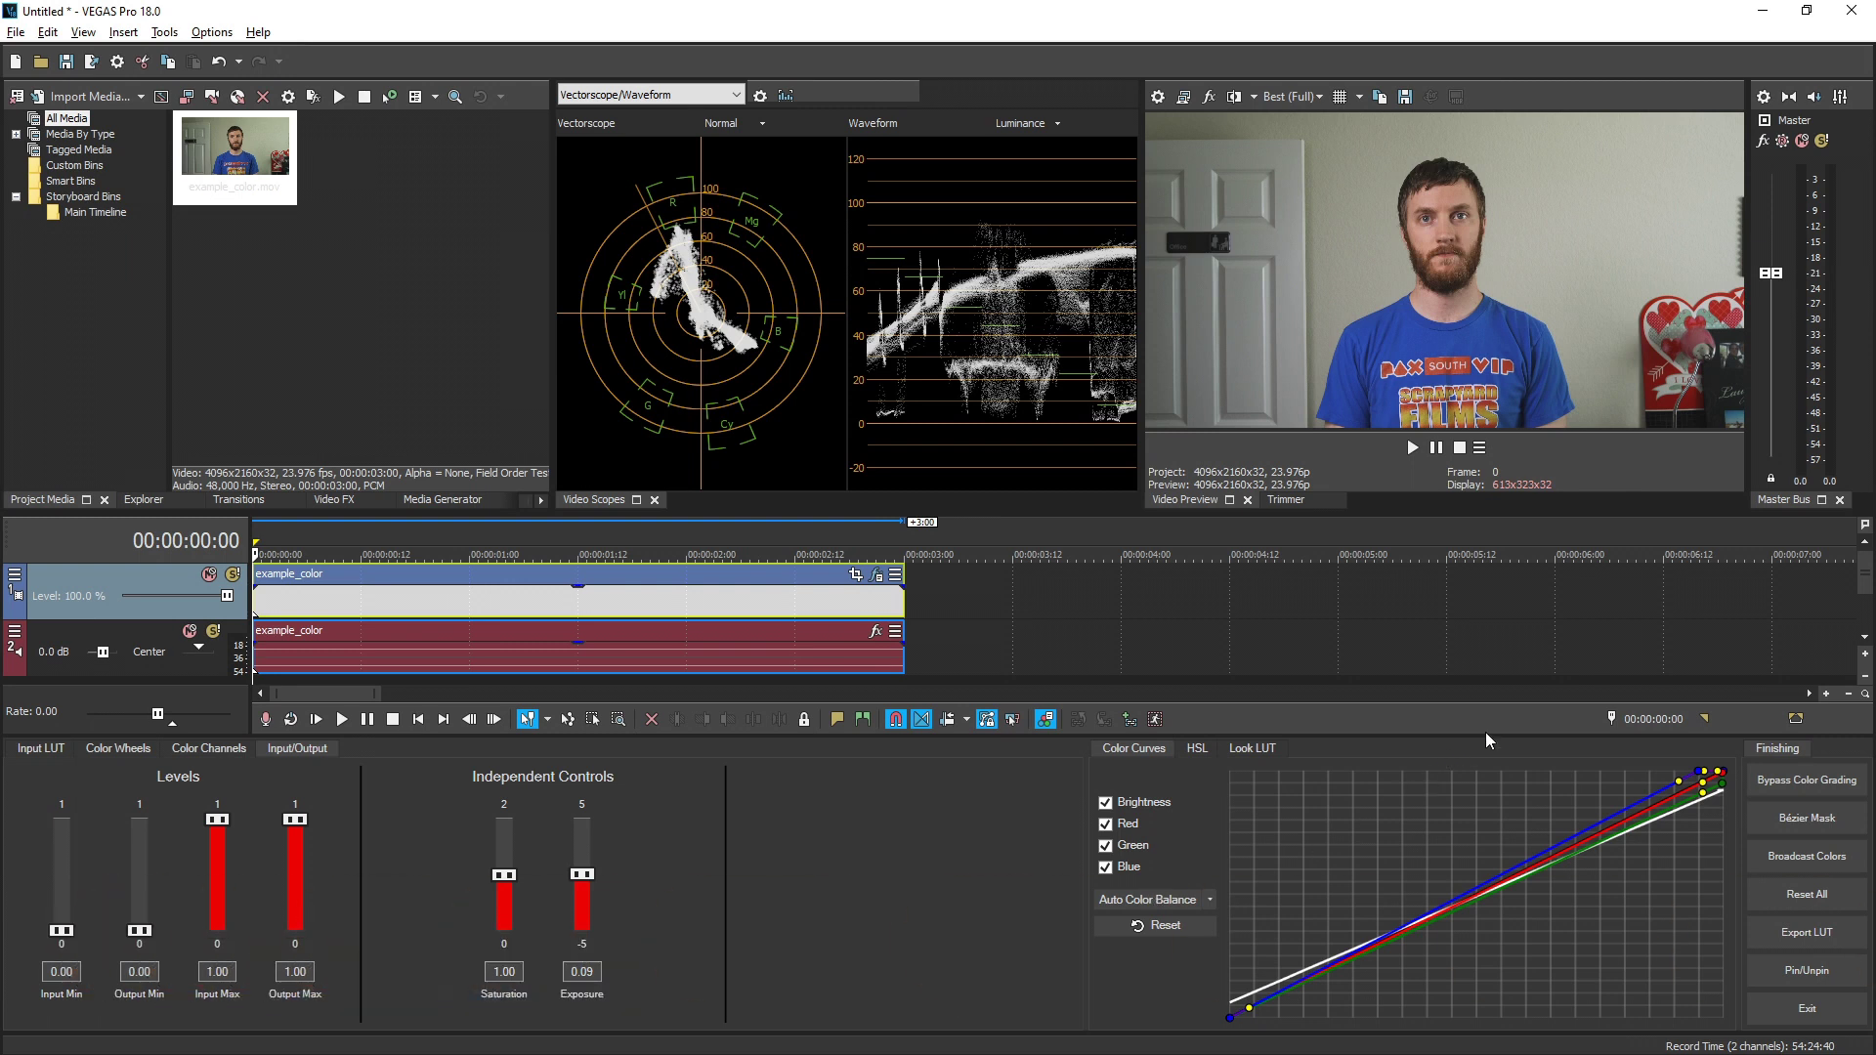
{"action": "left_click", "coordinate": [1806, 970]}
{"action": "mouse_move", "coordinate": [938, 522]}
{"action": "left_mouse_down"}
{"action": "mouse_move", "coordinate": [352, 24]}
{"action": "mouse_move", "coordinate": [865, 137]}
{"action": "mouse_move", "coordinate": [1874, 306]}
{"action": "mouse_move", "coordinate": [1013, 294]}
{"action": "left_mouse_up"}
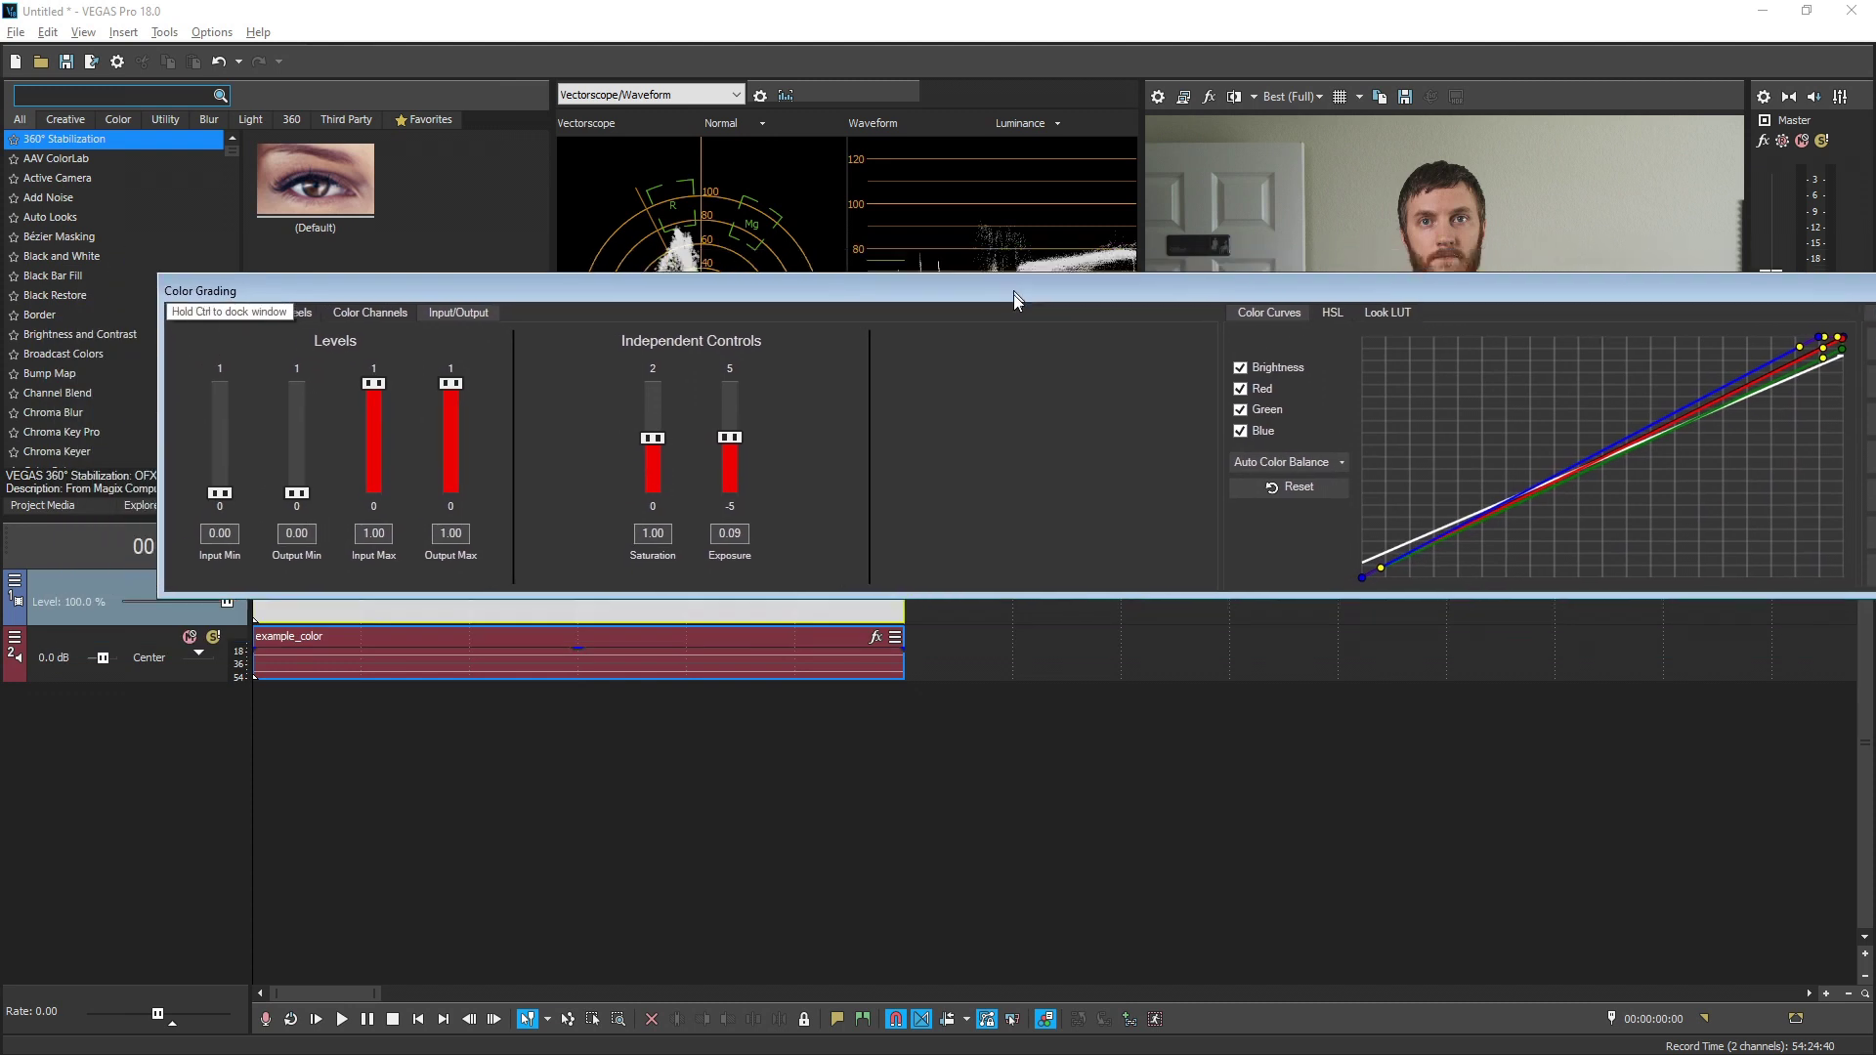
{"action": "left_click_drag", "start_coordinate": [1013, 295], "coordinate": [866, 448]}
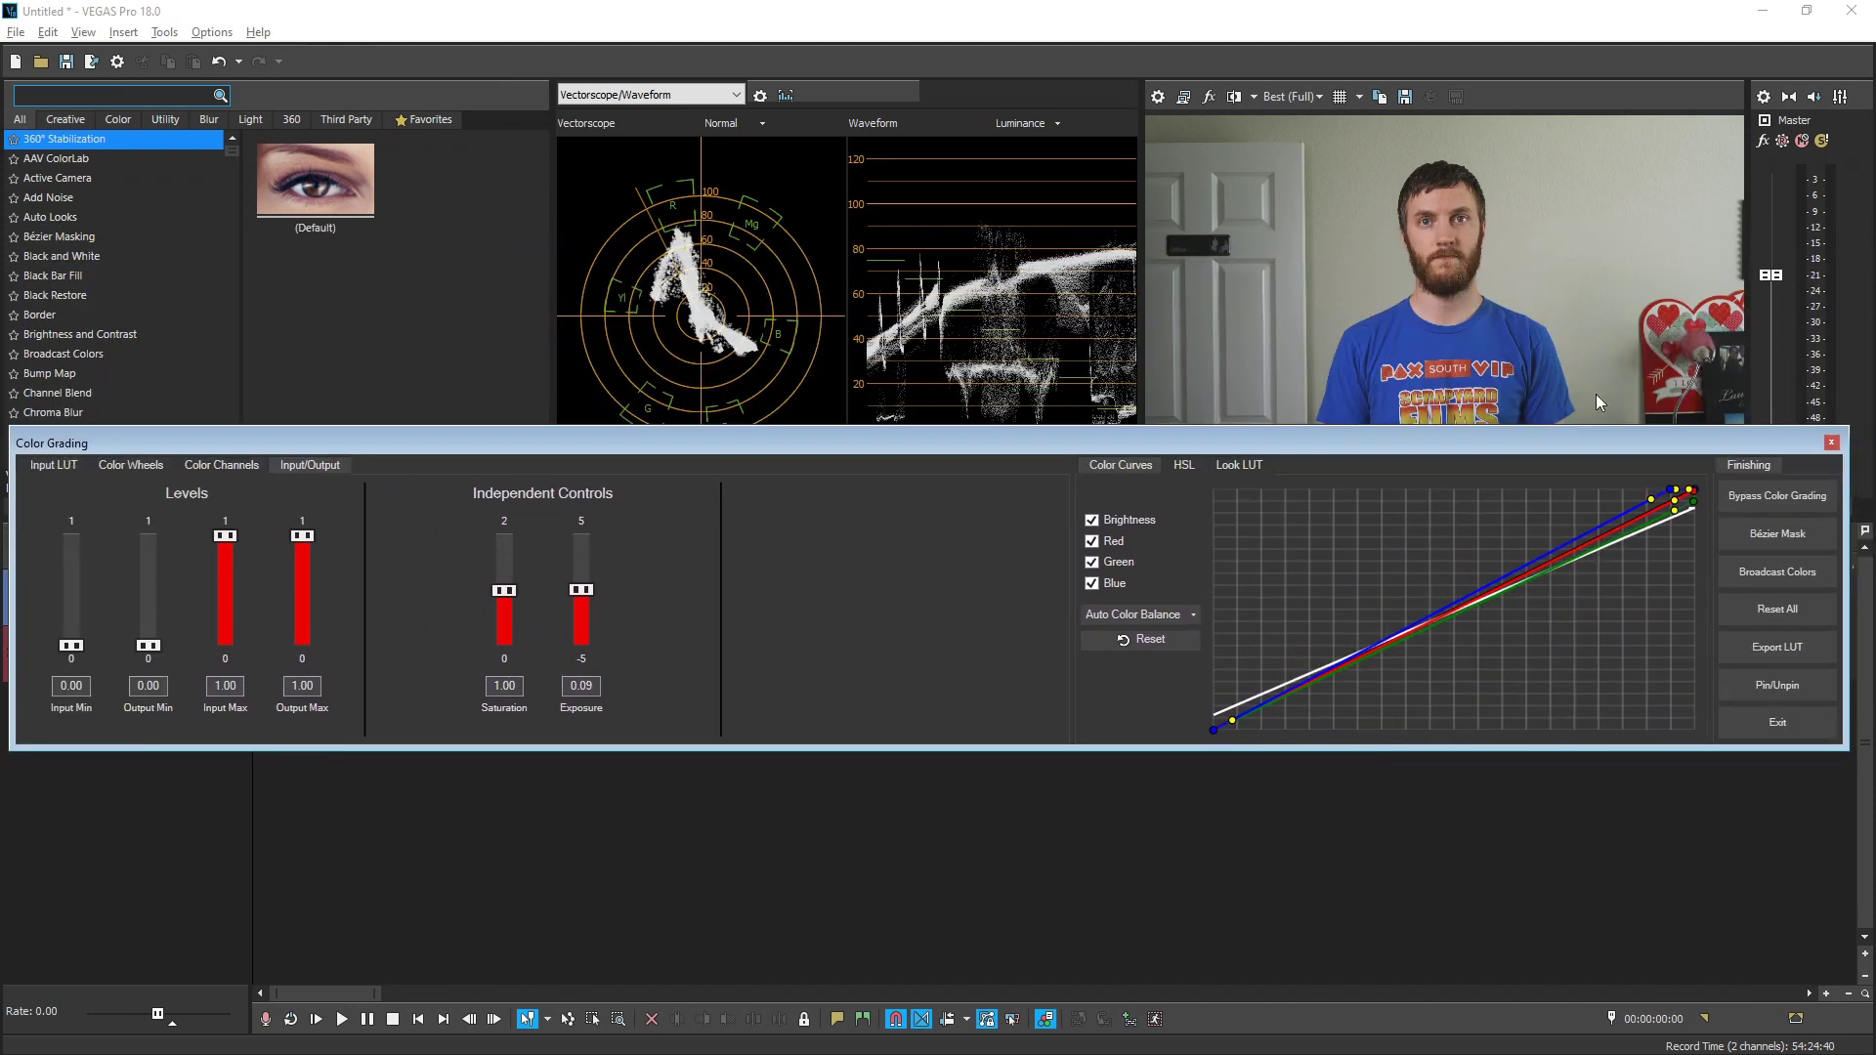
{"action": "left_click", "coordinate": [1778, 686]}
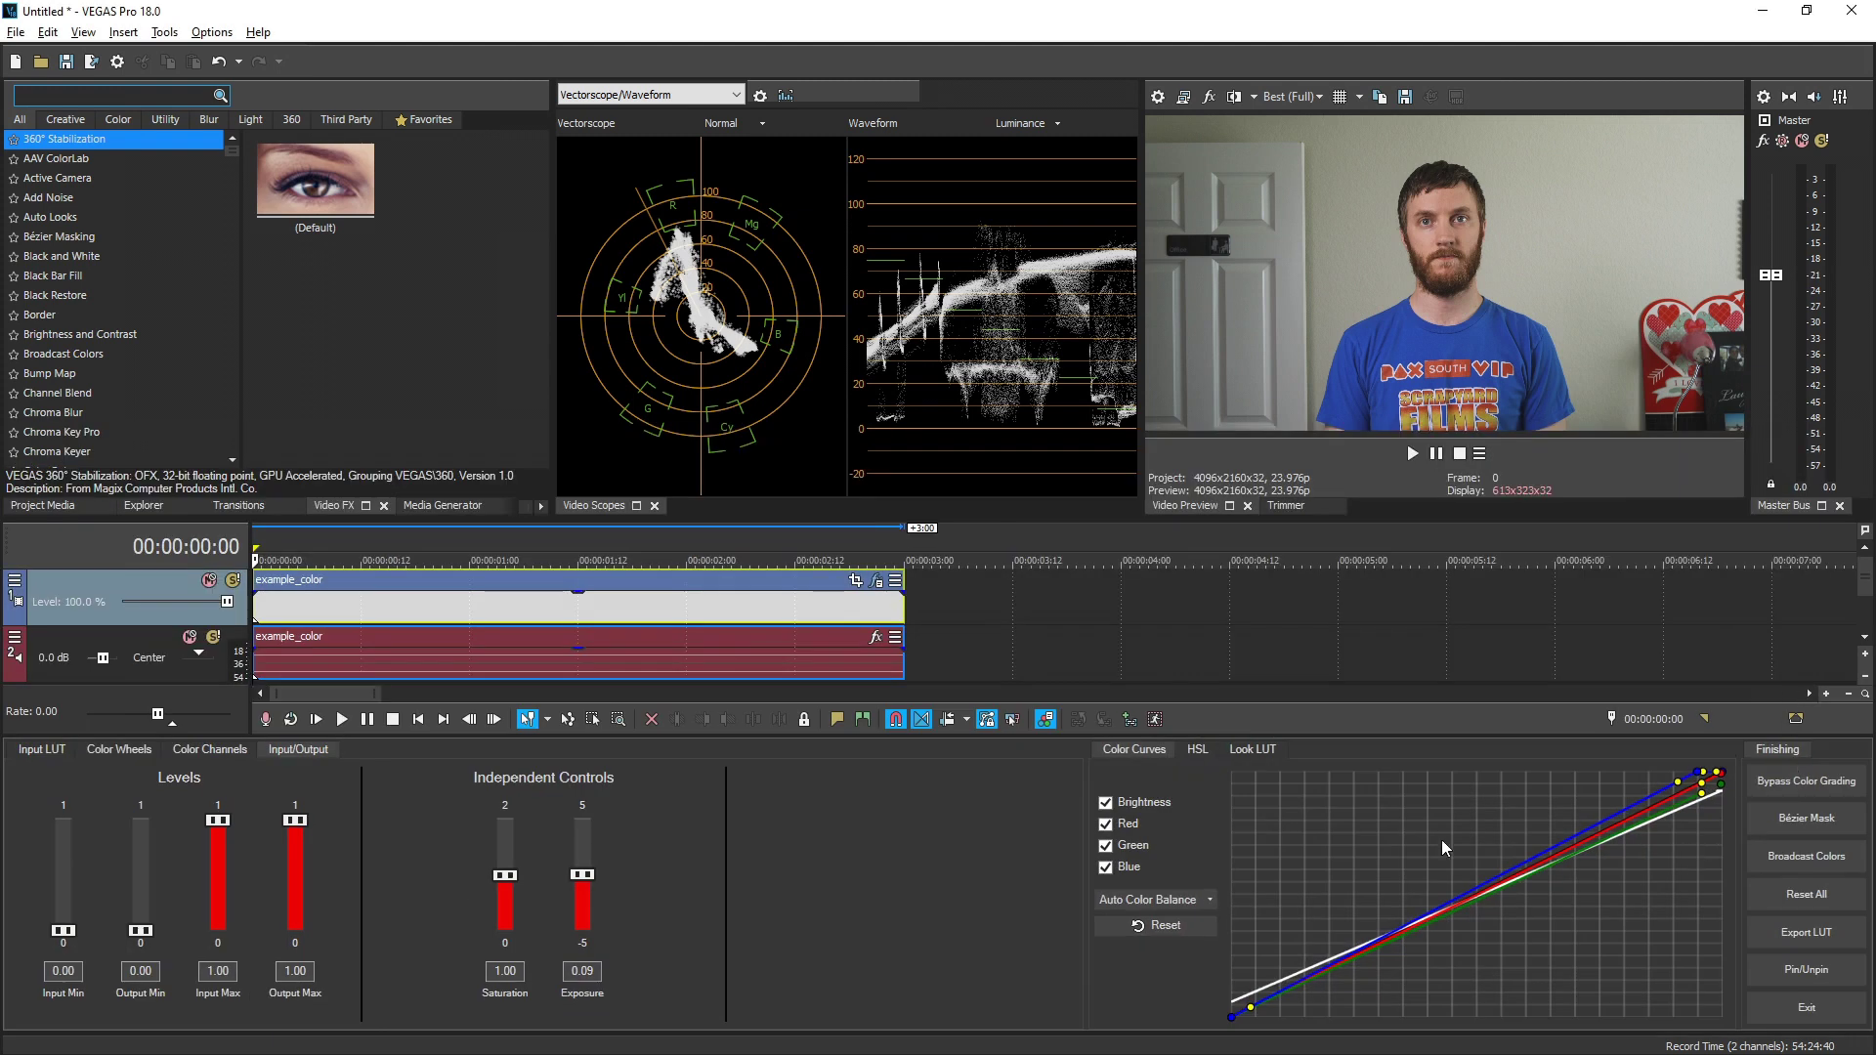